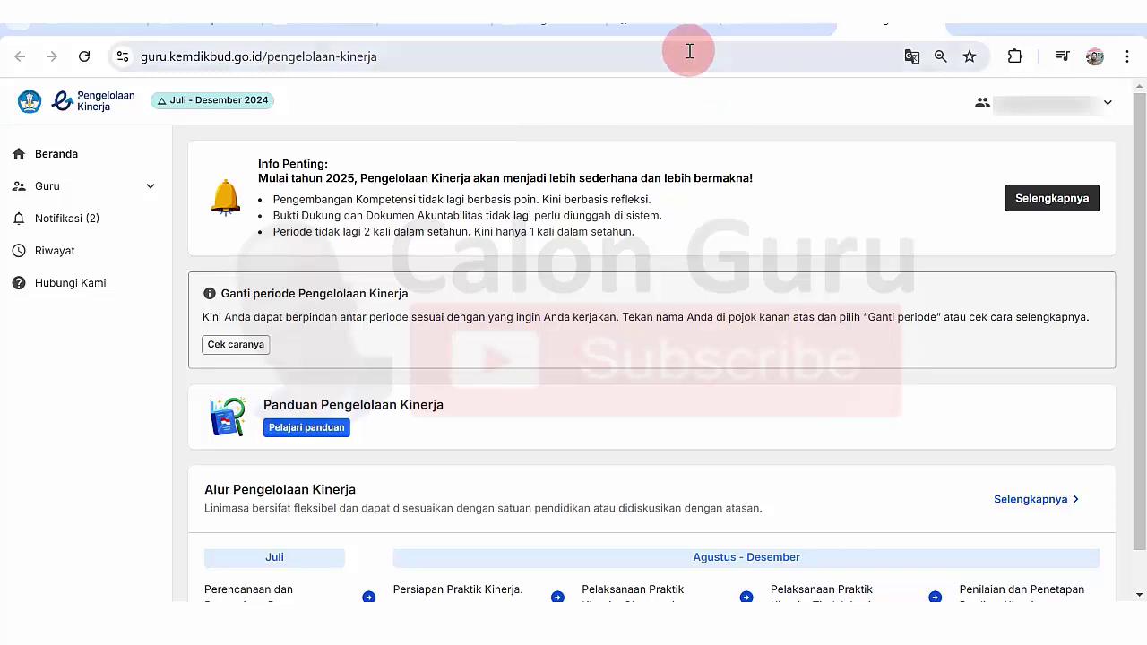
Step: Open guru.kemdikbud.go.id in a new browser tab
left_click(660, 22)
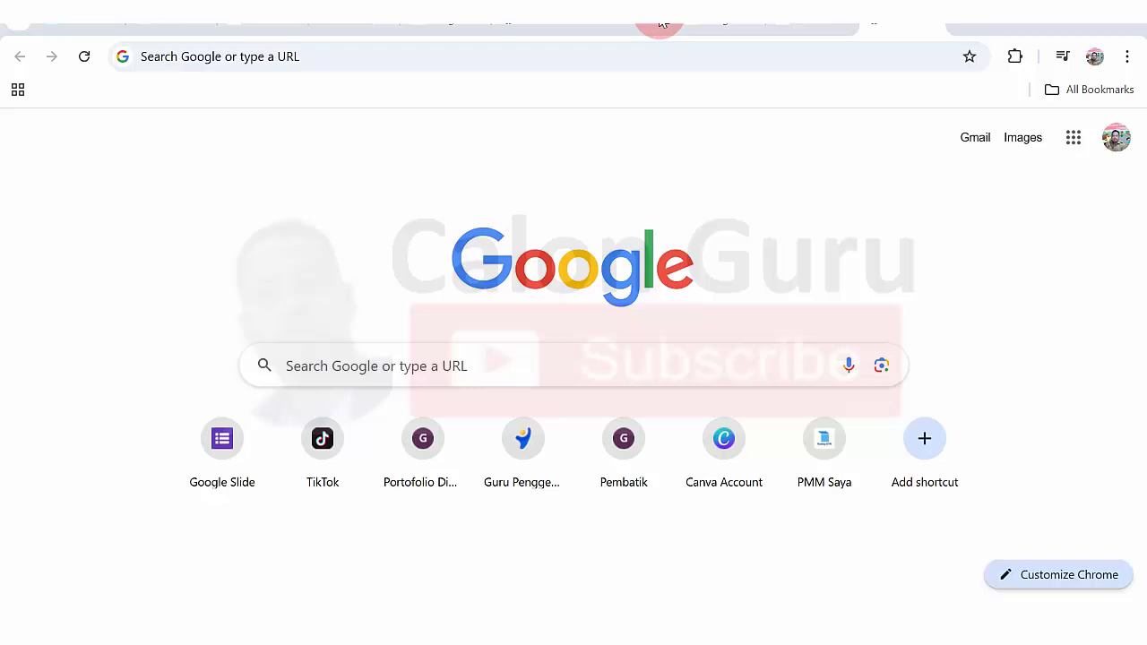
left_click(514, 59)
type("guru.kemdikbud.go.id")
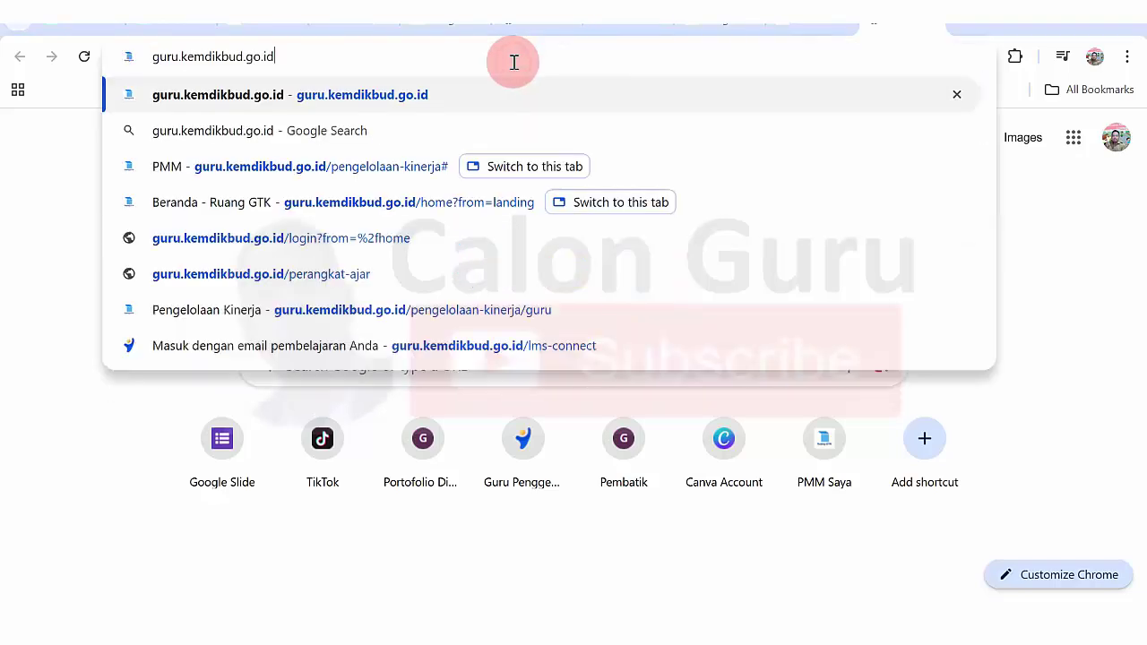
key("Return")
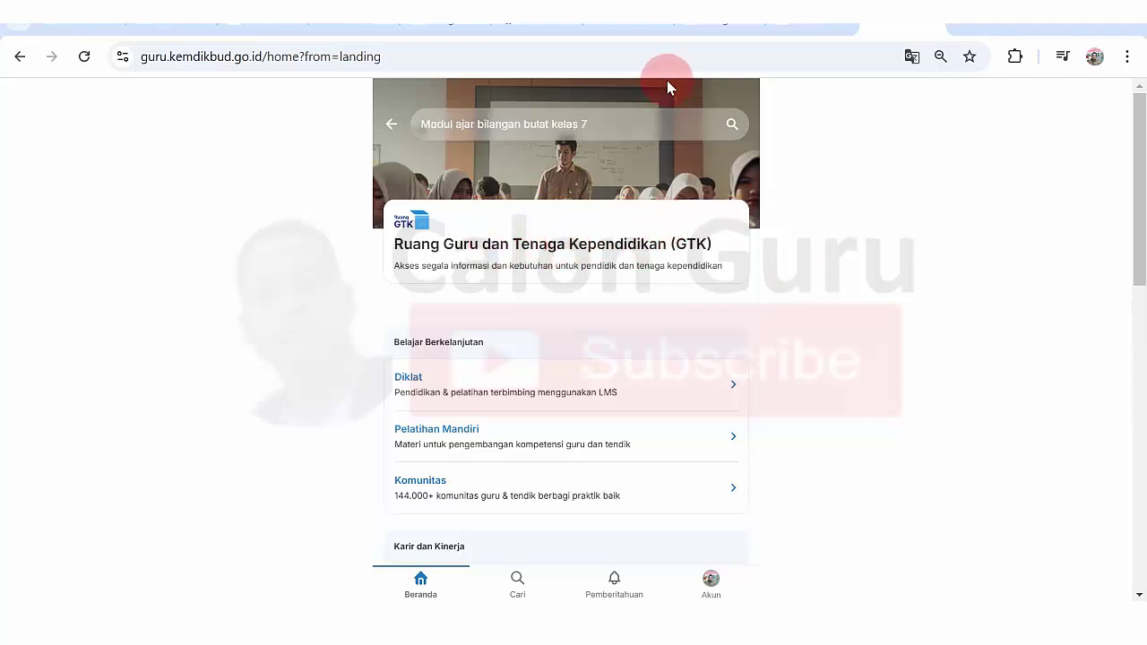
Step: Load guru.kemdikbud.go.id/pengelolaan-kinerja in another new browser tab
left_click(653, 23)
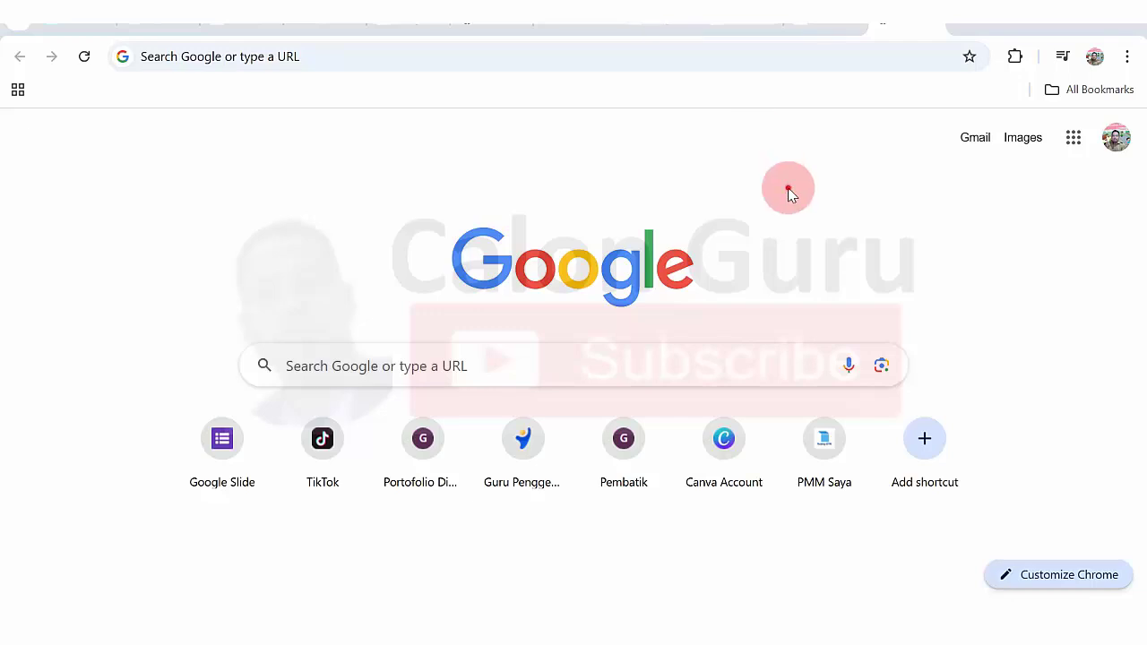
left_click(558, 58)
type("guru.kemdikbud.go.id/pengelolaan-kinerja")
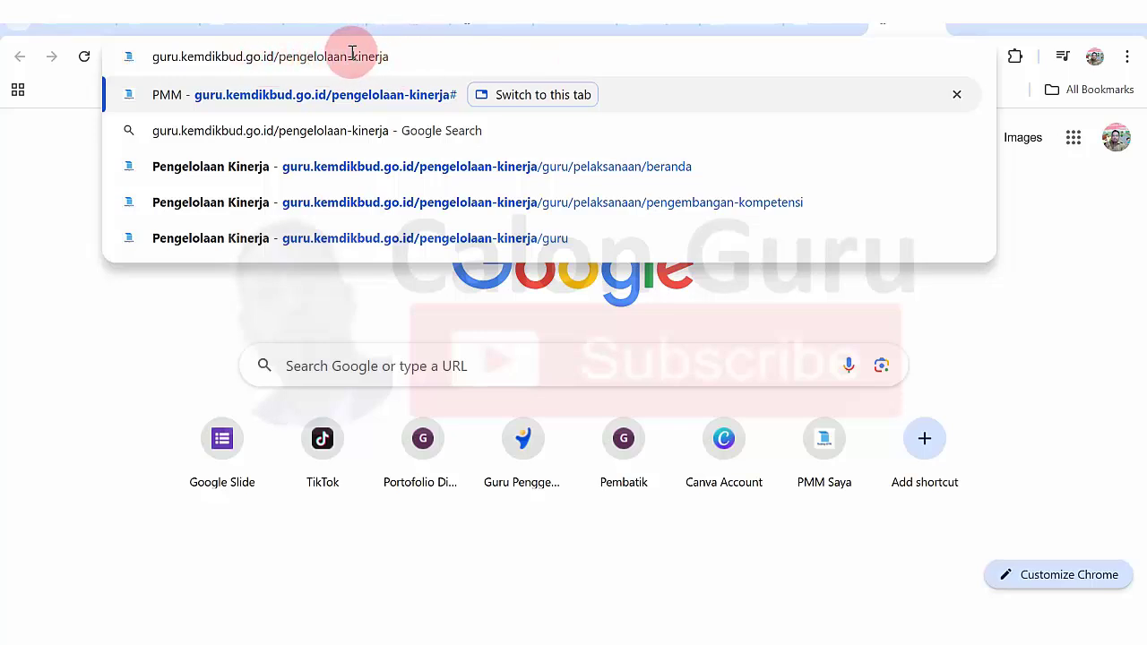
key("Return")
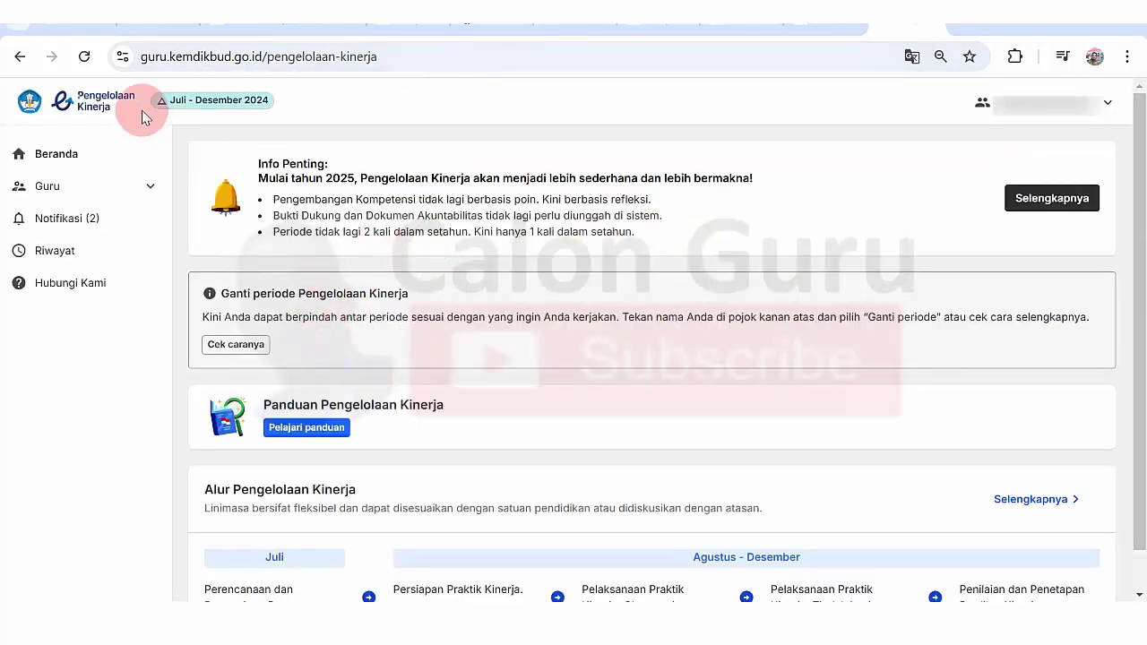
Step: Go to rumah.pendidikan.go.id in a further new browser tab
left_click(654, 20)
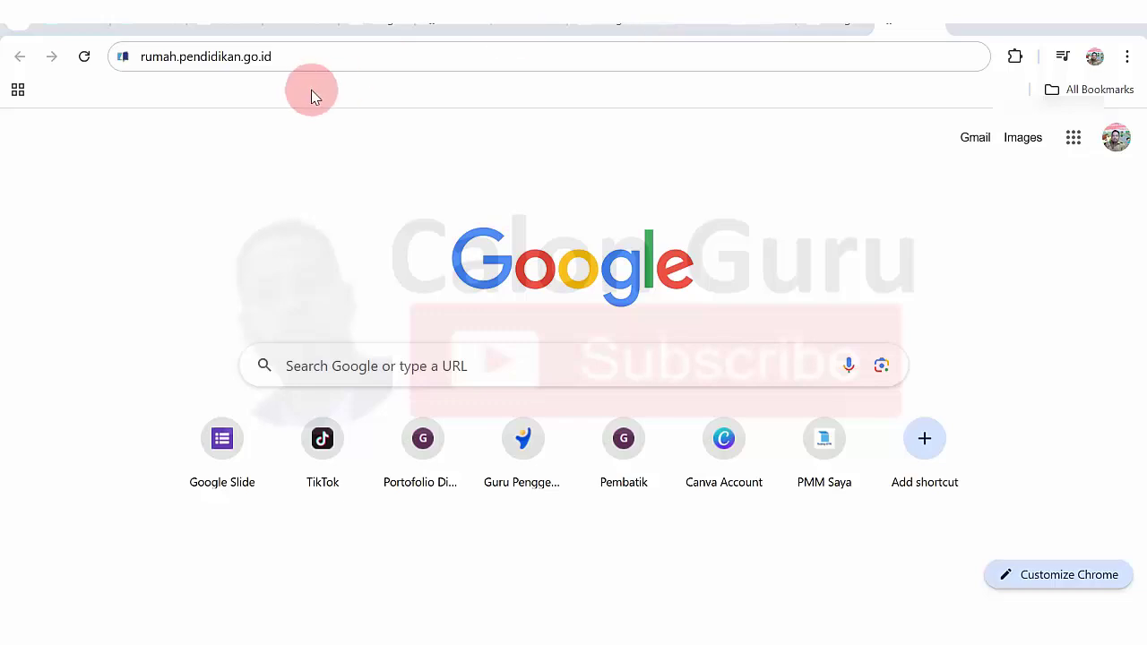
left_click(290, 57)
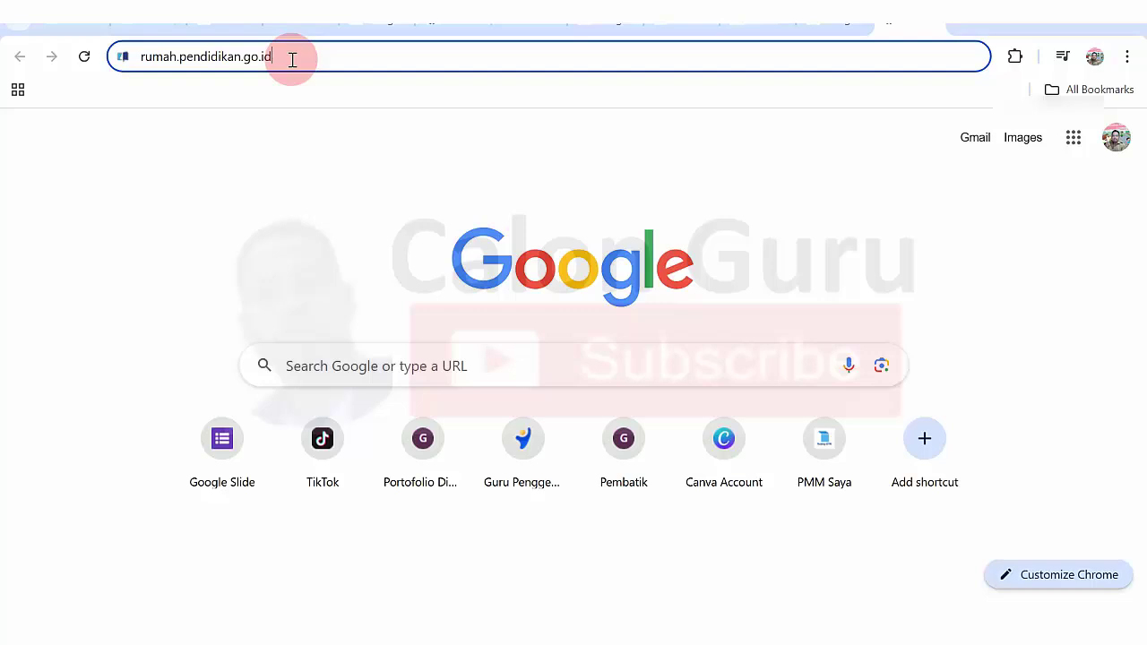
key("Return")
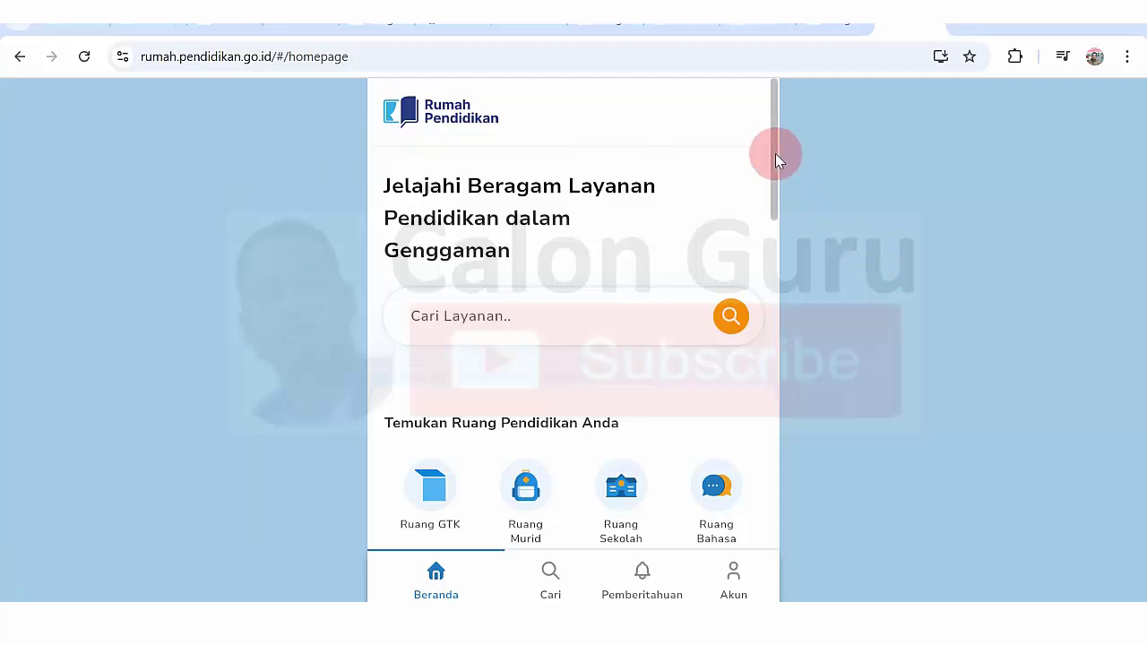
Step: Enter Ruang GTK on Rumah Pendidikan and open its Pengelolaan Kinerja service under Karir dan Kinerja
left_click_drag(773, 145, 772, 253)
left_click(453, 175)
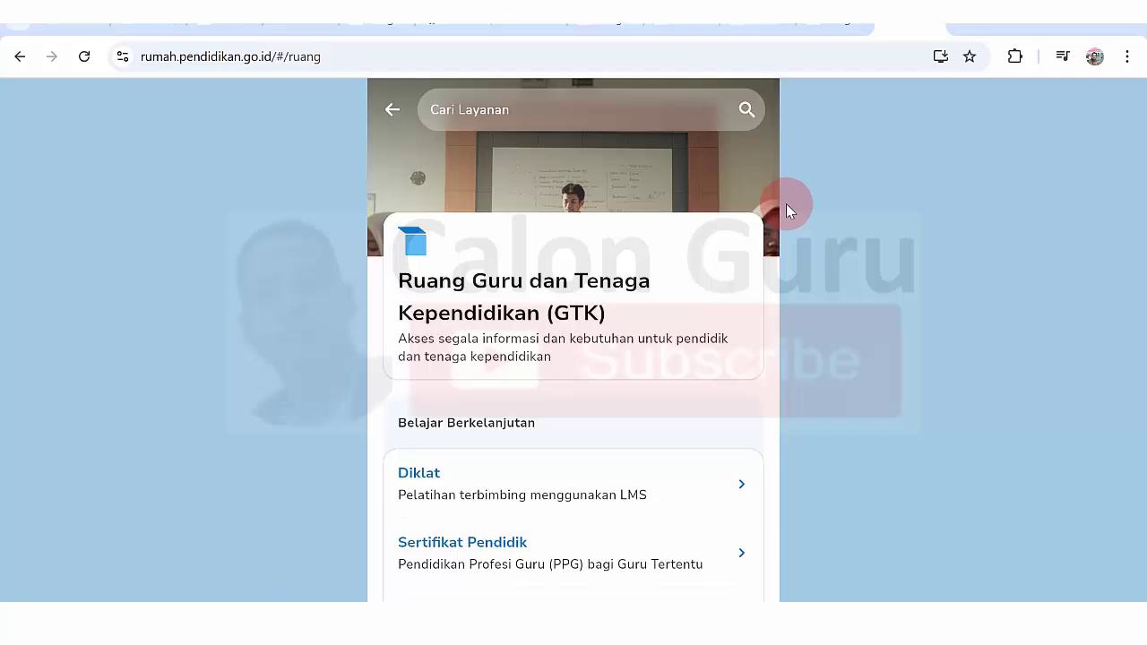
left_click_drag(776, 197, 772, 346)
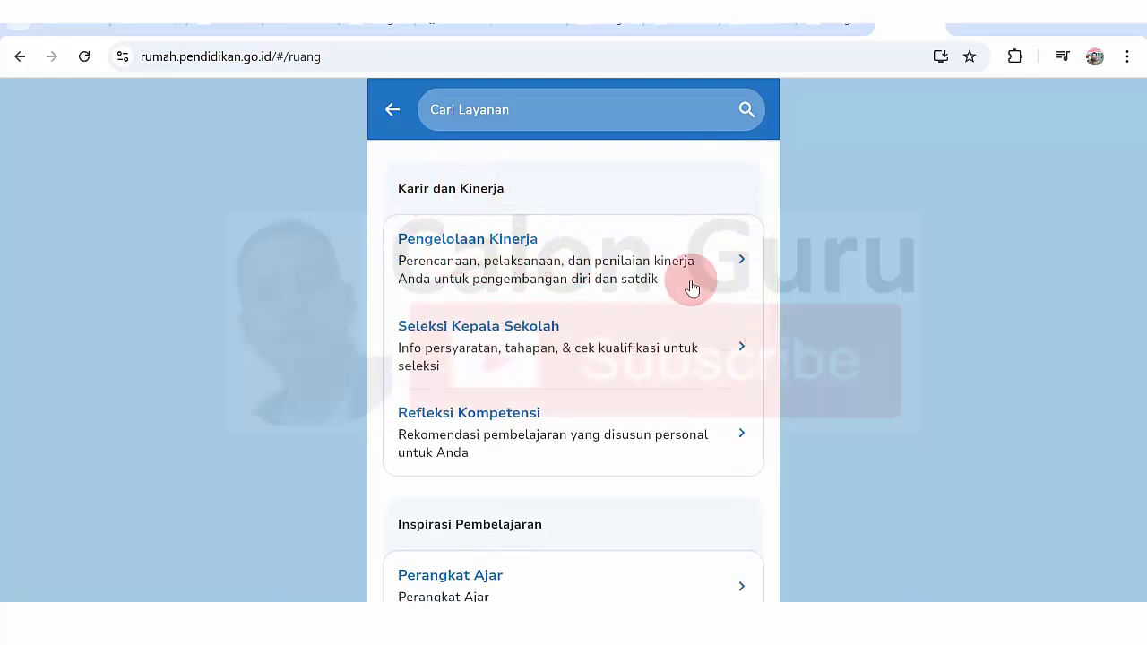
left_click(643, 254)
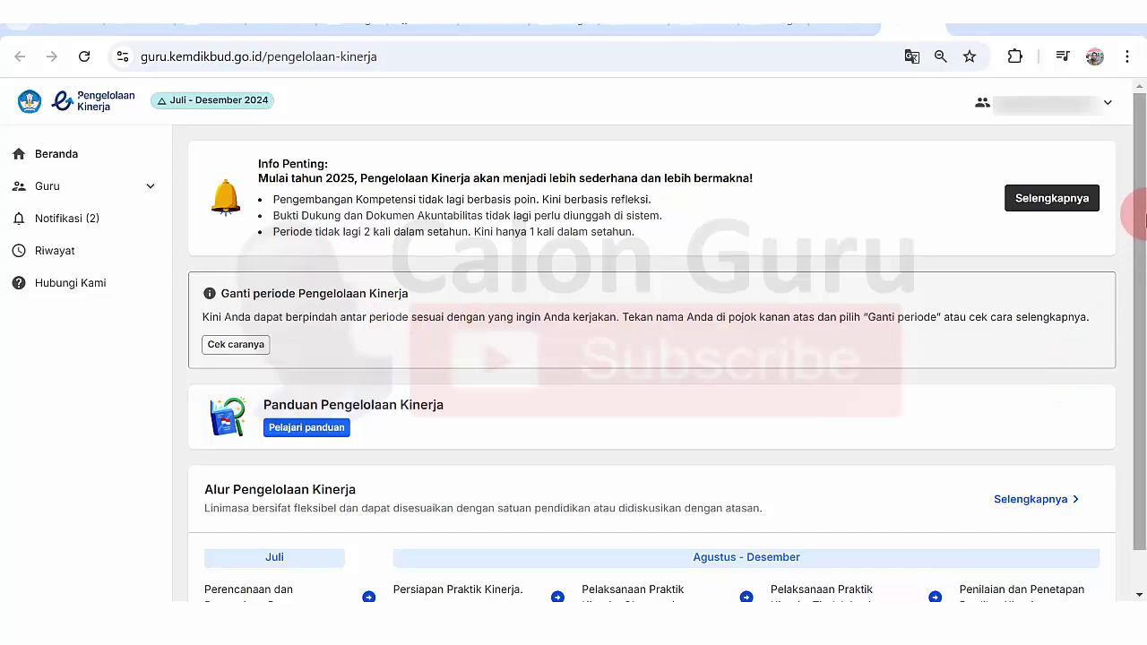
Step: Open the teacher's Sebagai Pegawai page in Pengelolaan Kinerja
left_click_drag(1138, 205, 1137, 120)
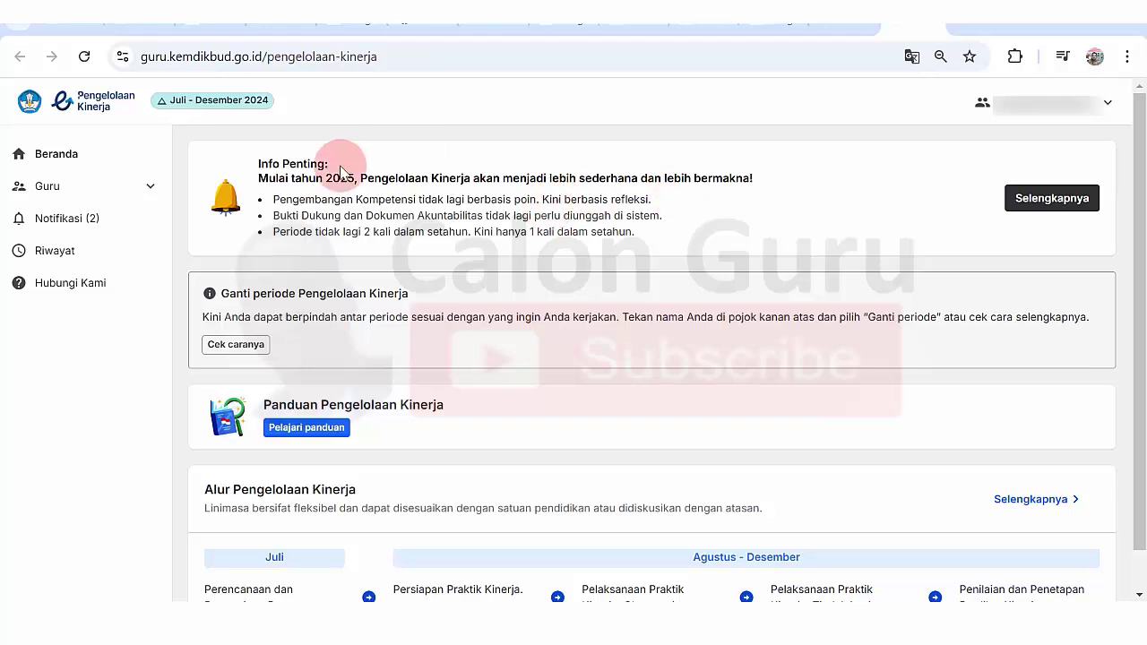
left_click(70, 189)
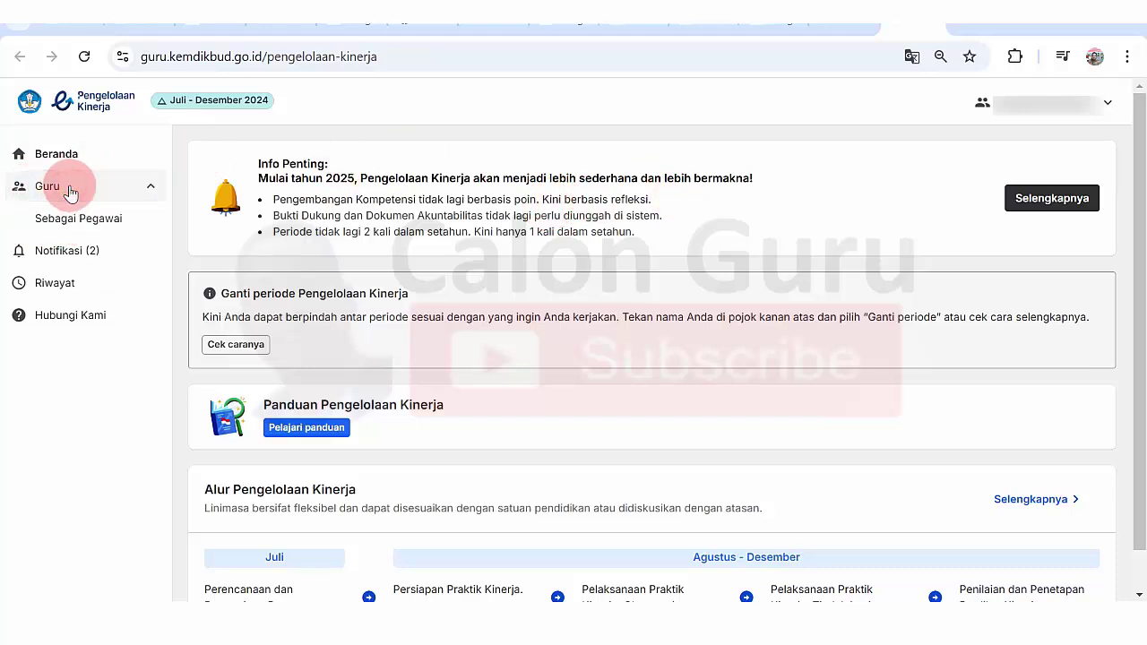
left_click(101, 220)
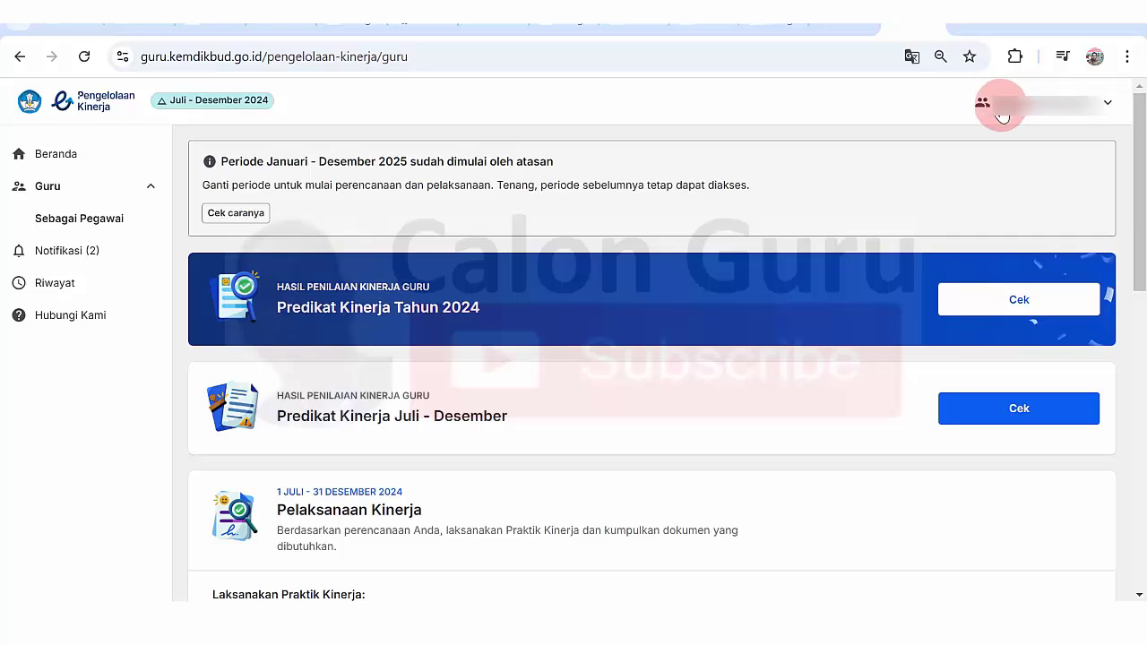
Step: Change the Pengelolaan Kinerja period to Januari - Desember 2025
left_click(1109, 107)
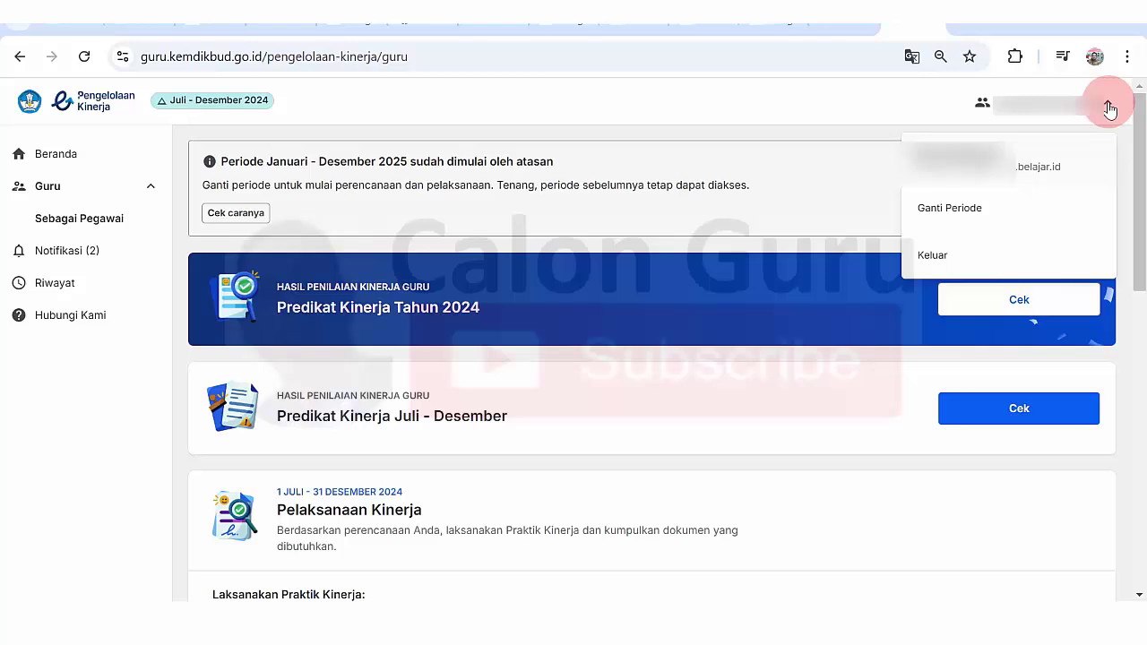
left_click(957, 208)
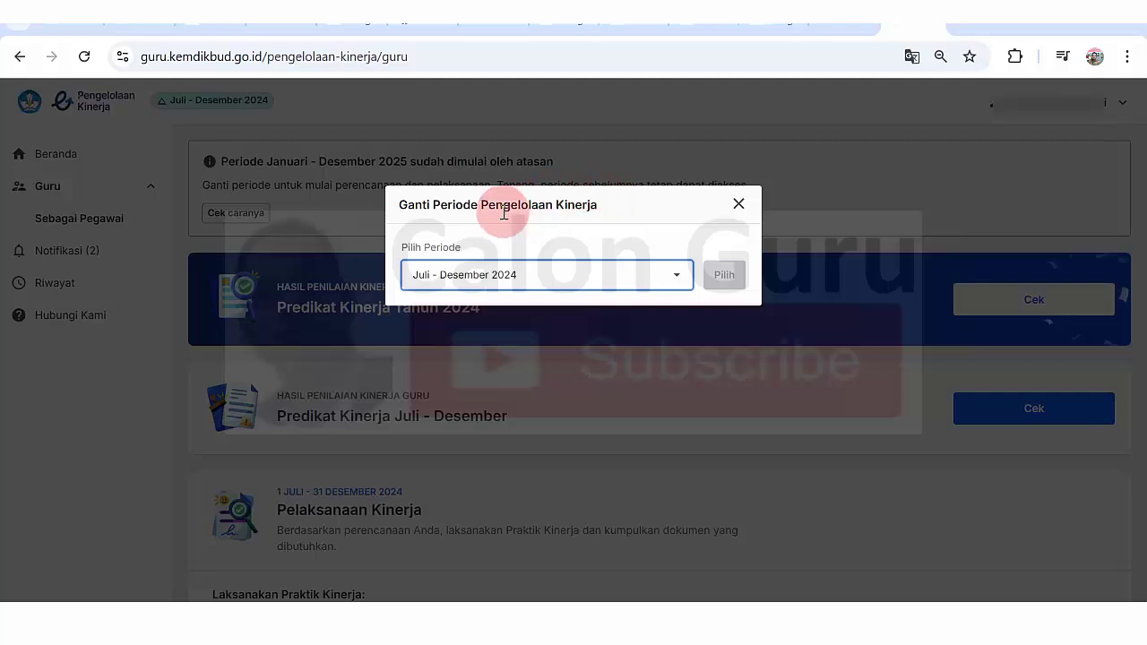
left_click(674, 277)
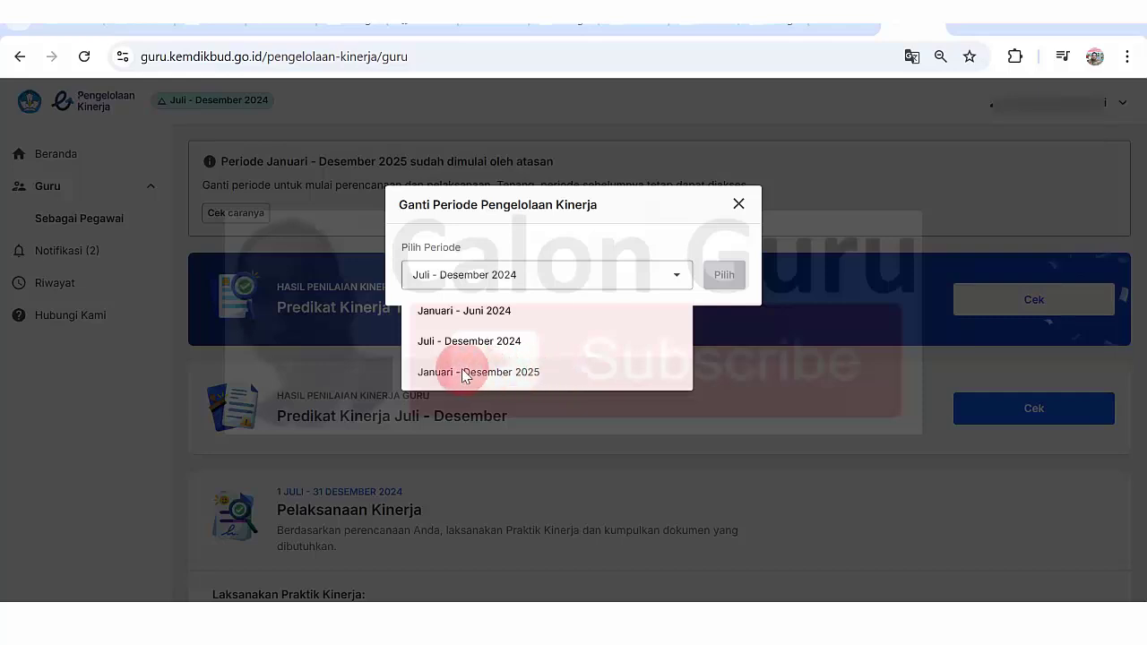
left_click(545, 371)
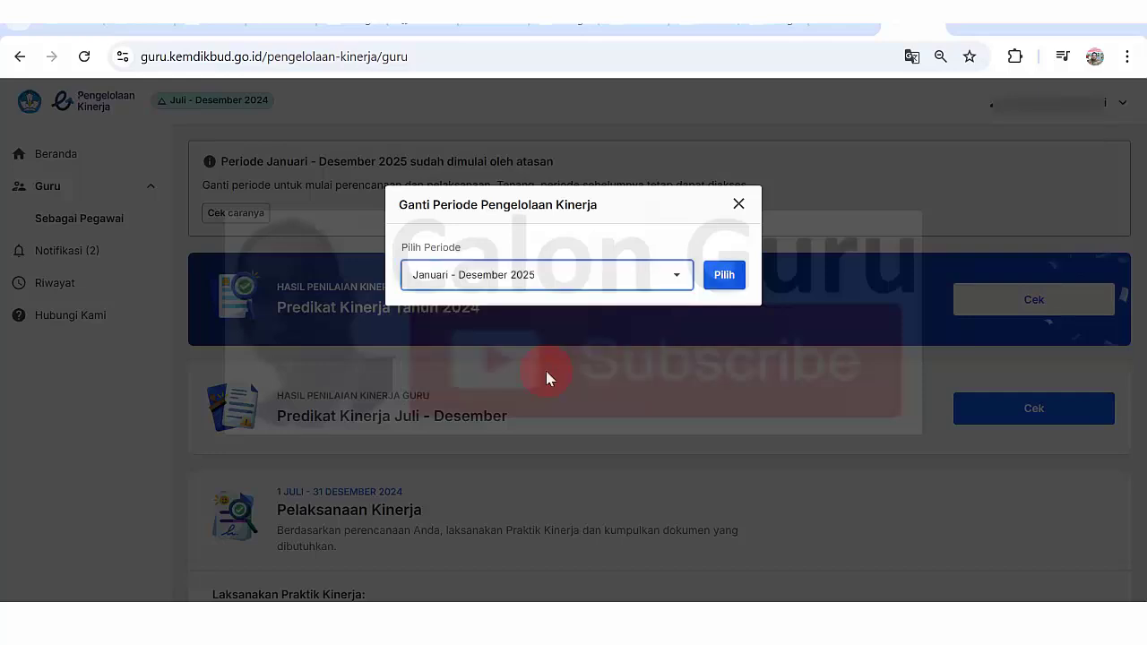
left_click(725, 275)
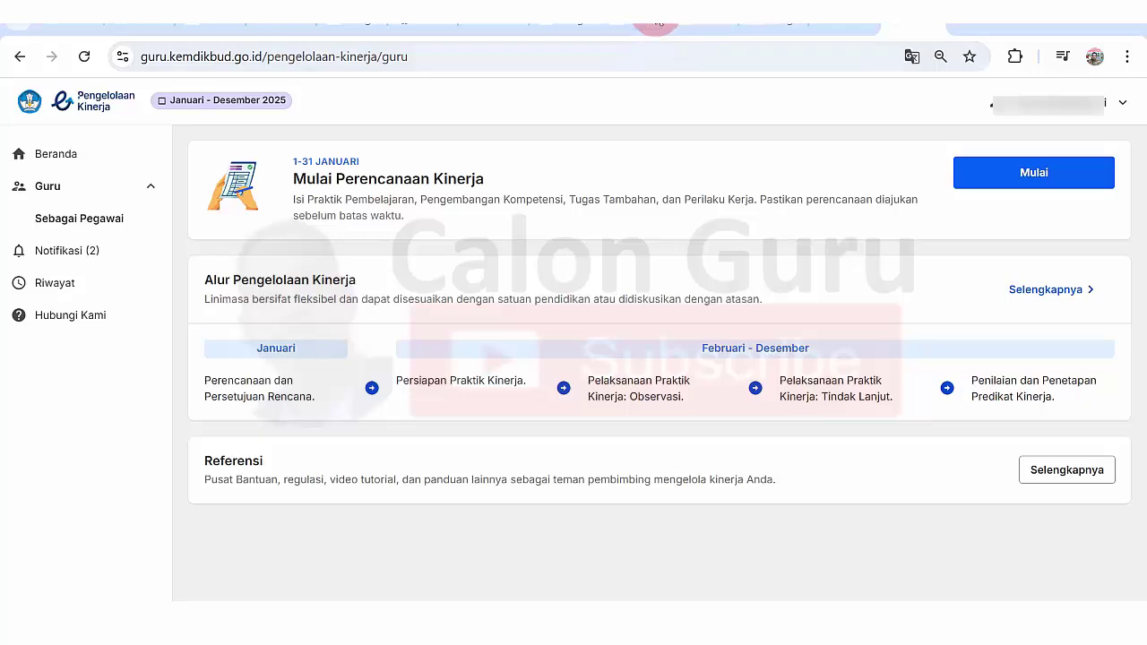
Step: Return to the Pengelolaan Kinerja home page and read the Info Penting notice about the changes starting in 2025
left_click(657, 25)
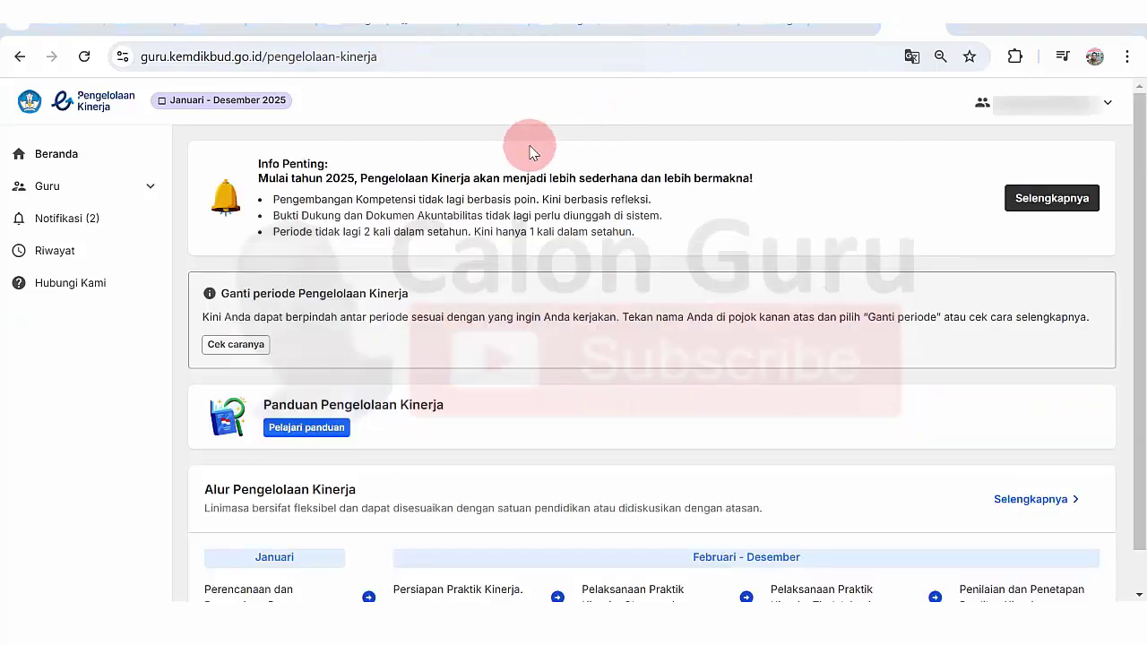
left_click_drag(259, 164, 330, 172)
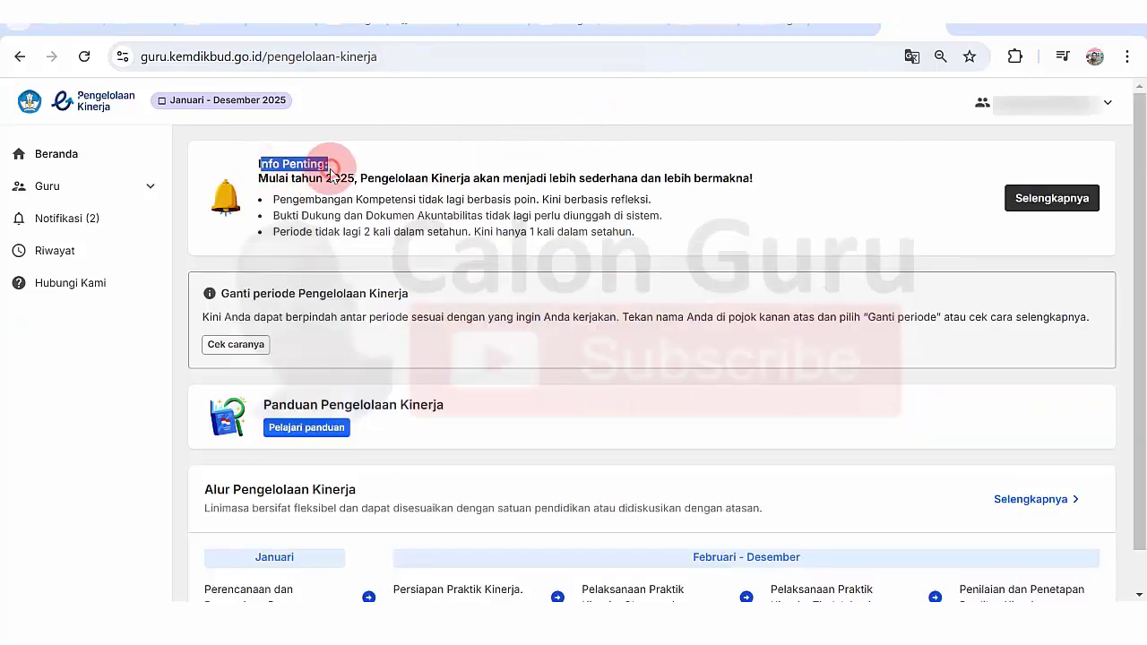
left_click_drag(258, 178, 513, 172)
left_click(359, 178)
left_click_drag(616, 178, 674, 182)
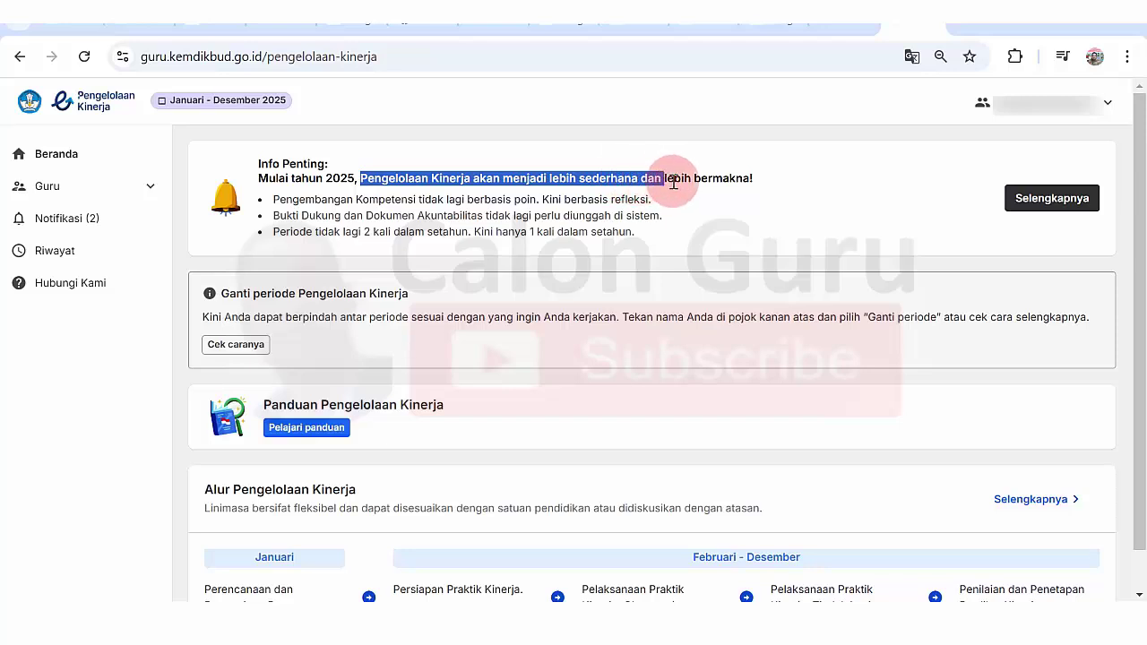
left_click(729, 185)
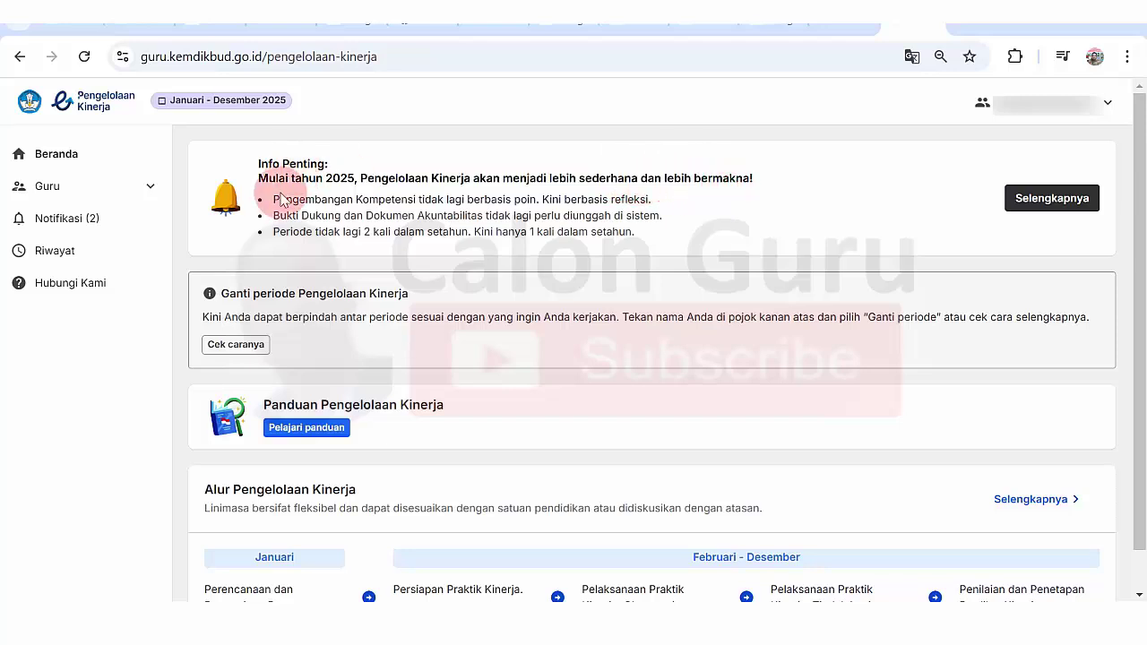
left_click_drag(276, 199, 625, 204)
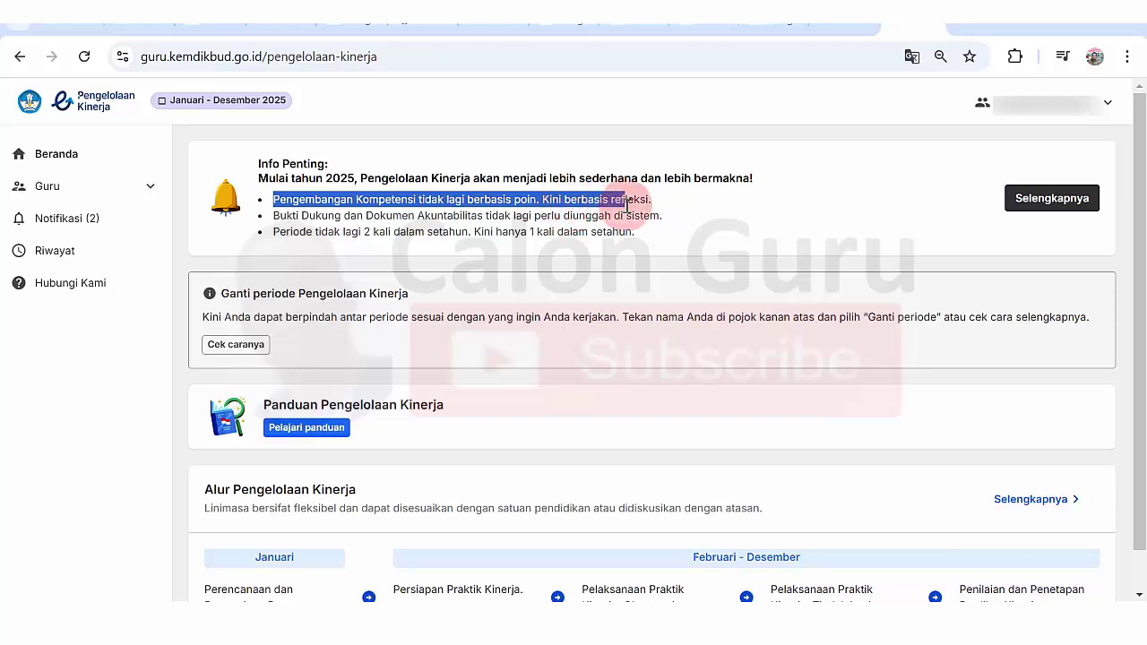
left_click(626, 204)
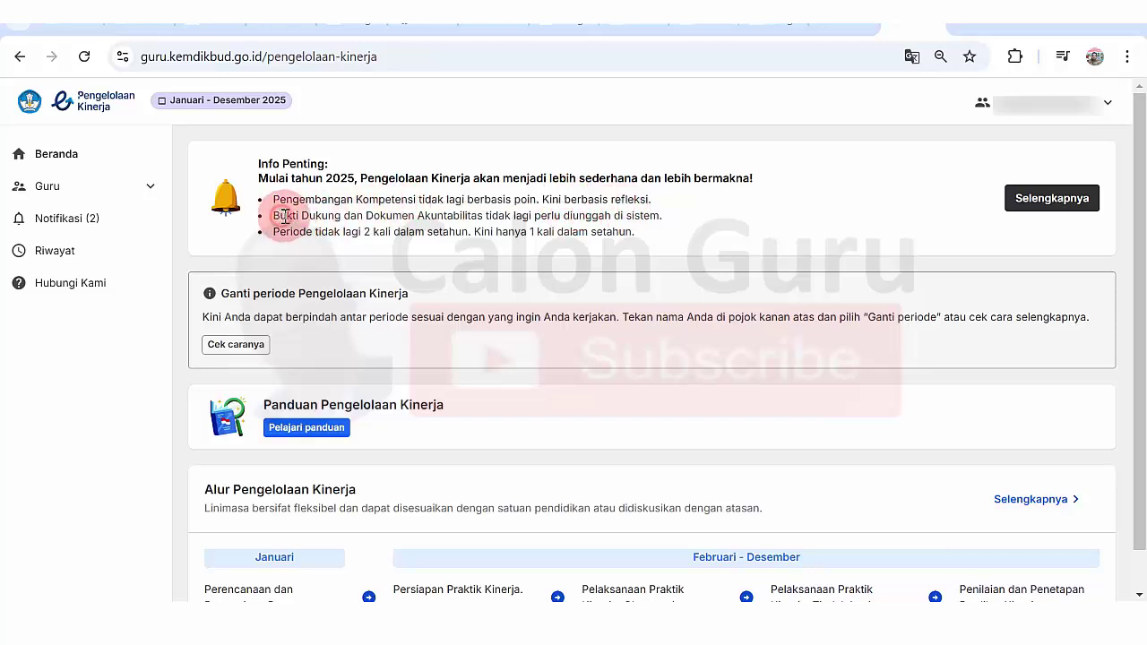
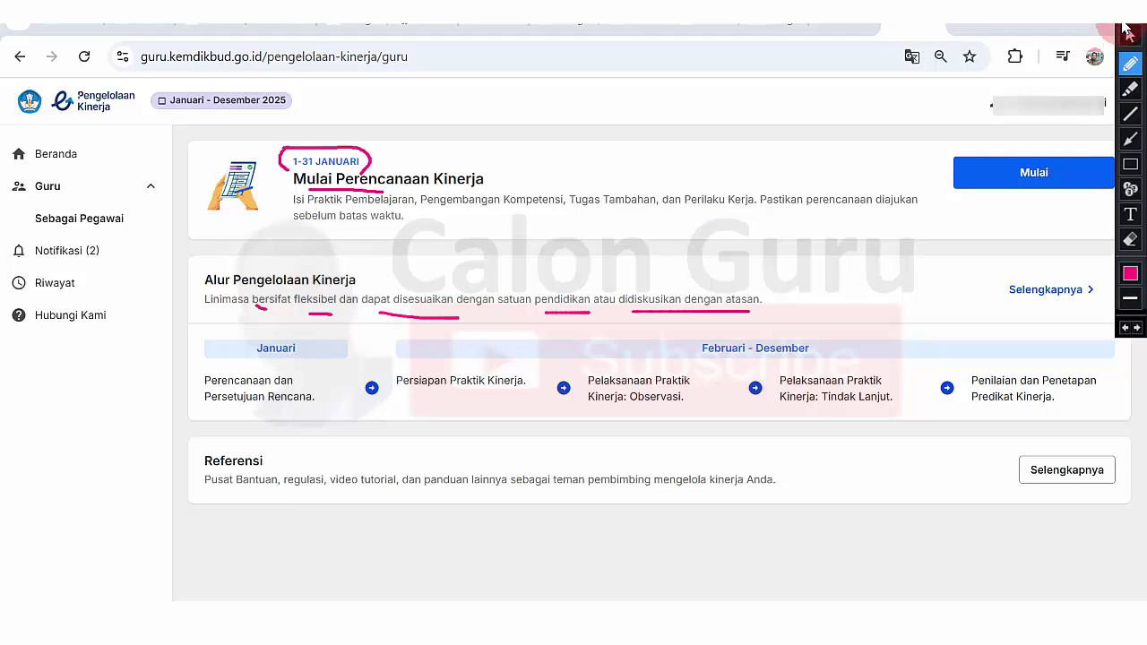
Step: Circle the Januari planning stage in the Alur Pengelolaan Kinerja timeline with the pink pen and mark the Februari - Desember stages
left_click_drag(1127, 31, 1132, 31)
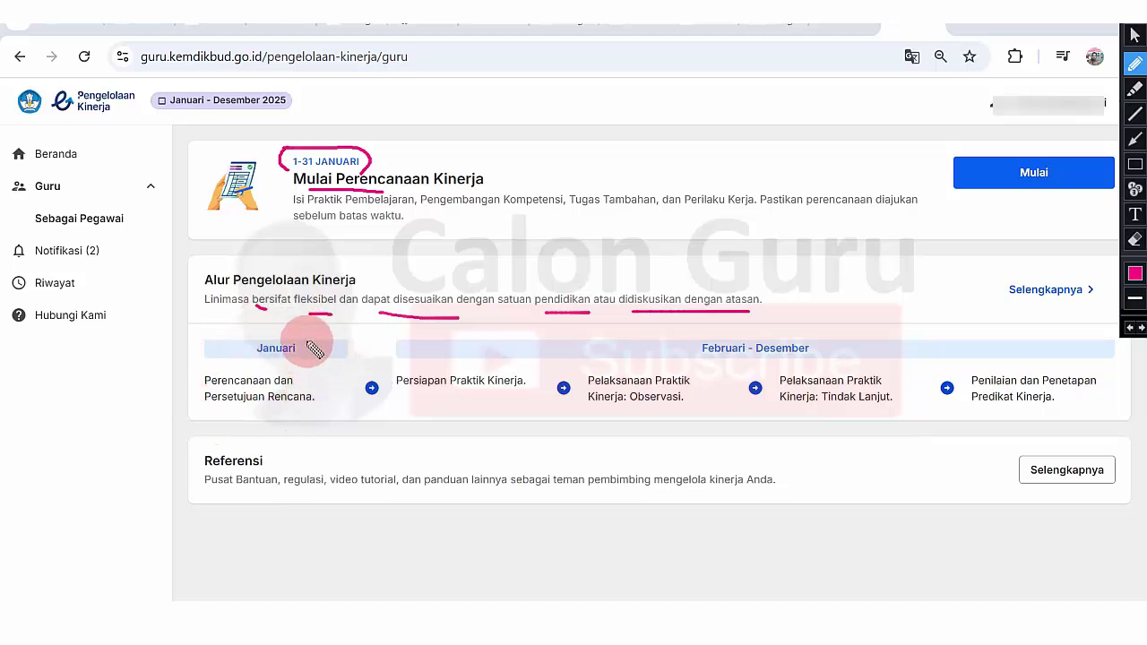
mouse_move(305, 340)
left_mouse_down()
mouse_move(185, 351)
mouse_move(225, 440)
mouse_move(335, 413)
mouse_move(322, 355)
left_mouse_up()
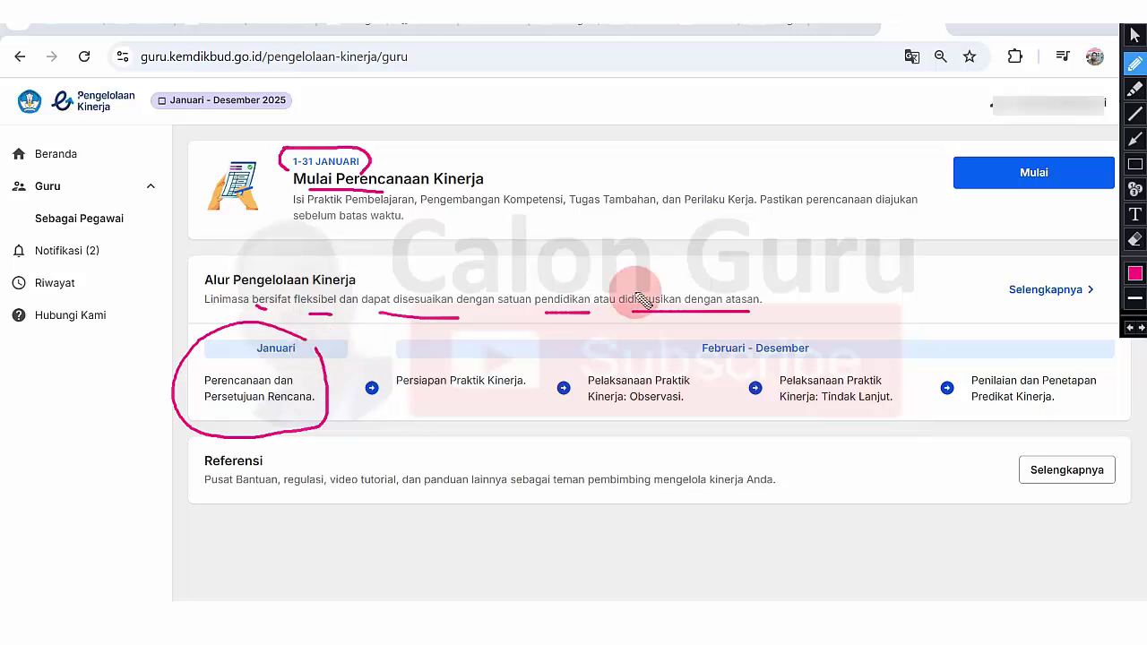
mouse_move(705, 331)
left_mouse_down()
mouse_move(686, 354)
mouse_move(753, 364)
left_mouse_up()
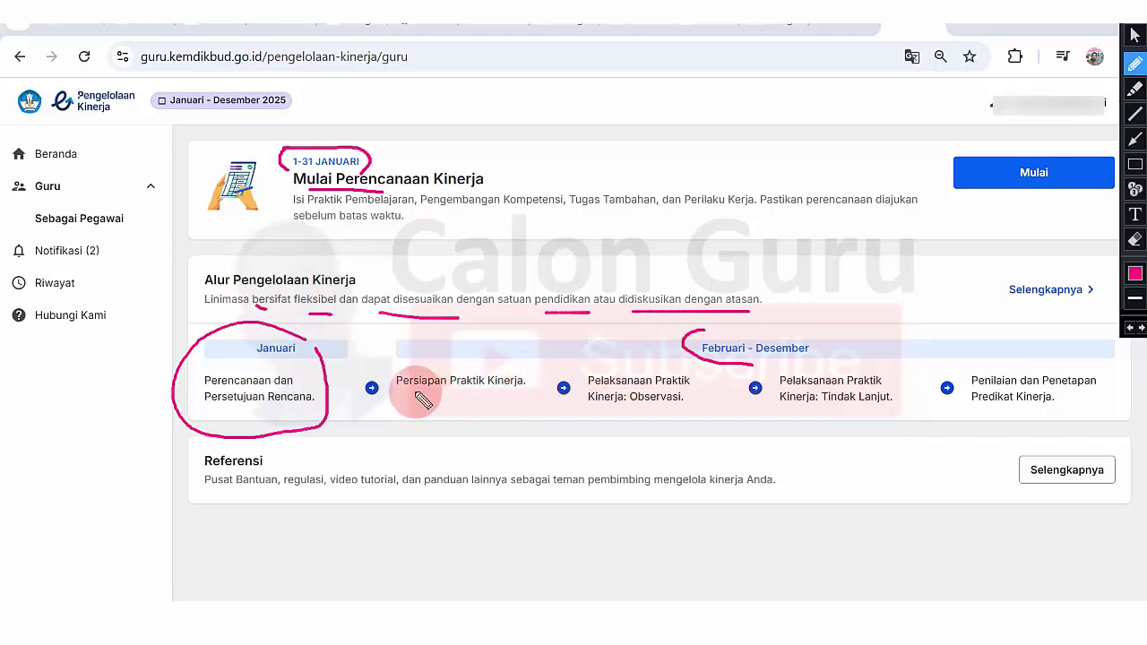
left_click_drag(415, 391, 460, 393)
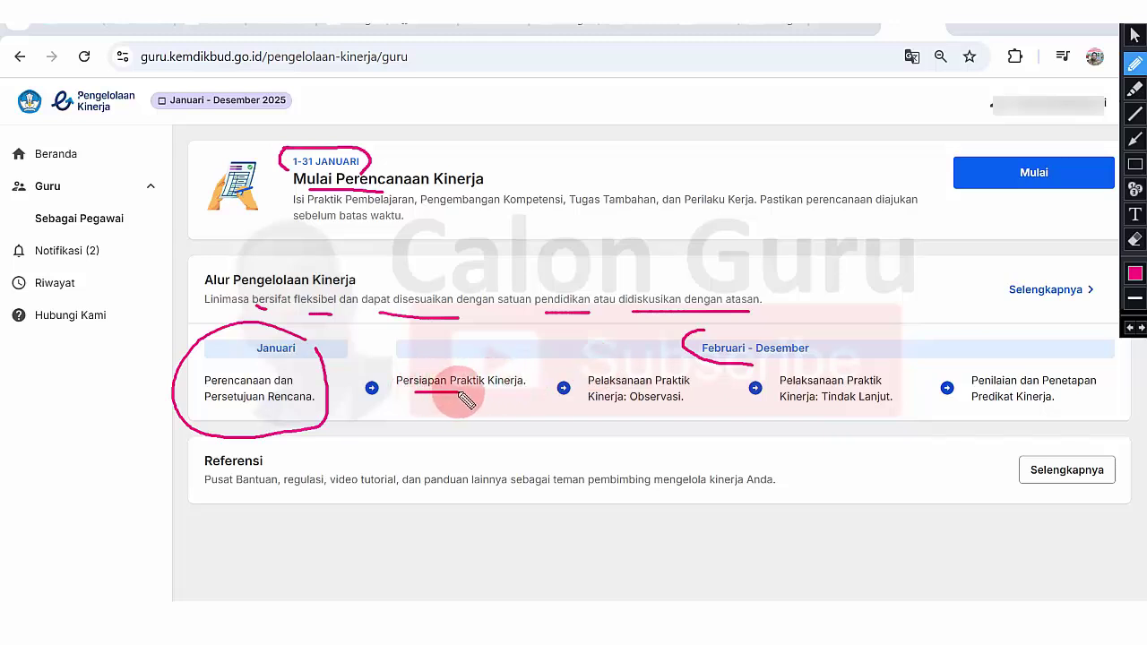
left_click_drag(610, 408, 657, 415)
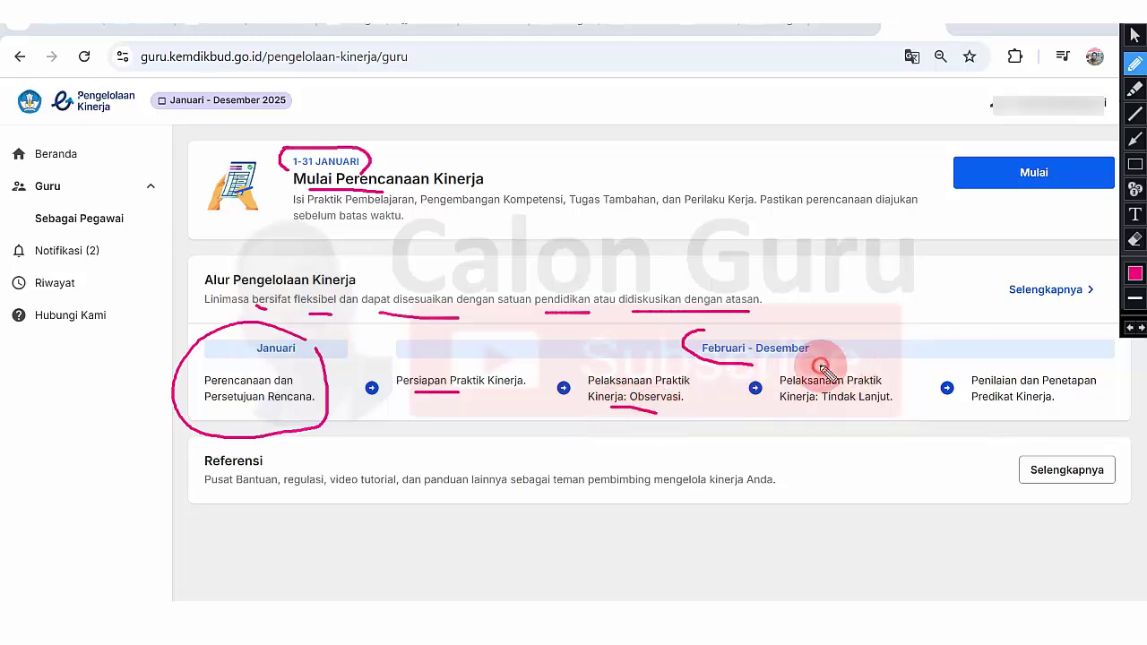
mouse_move(823, 363)
left_mouse_down()
mouse_move(843, 372)
mouse_move(847, 407)
left_mouse_up()
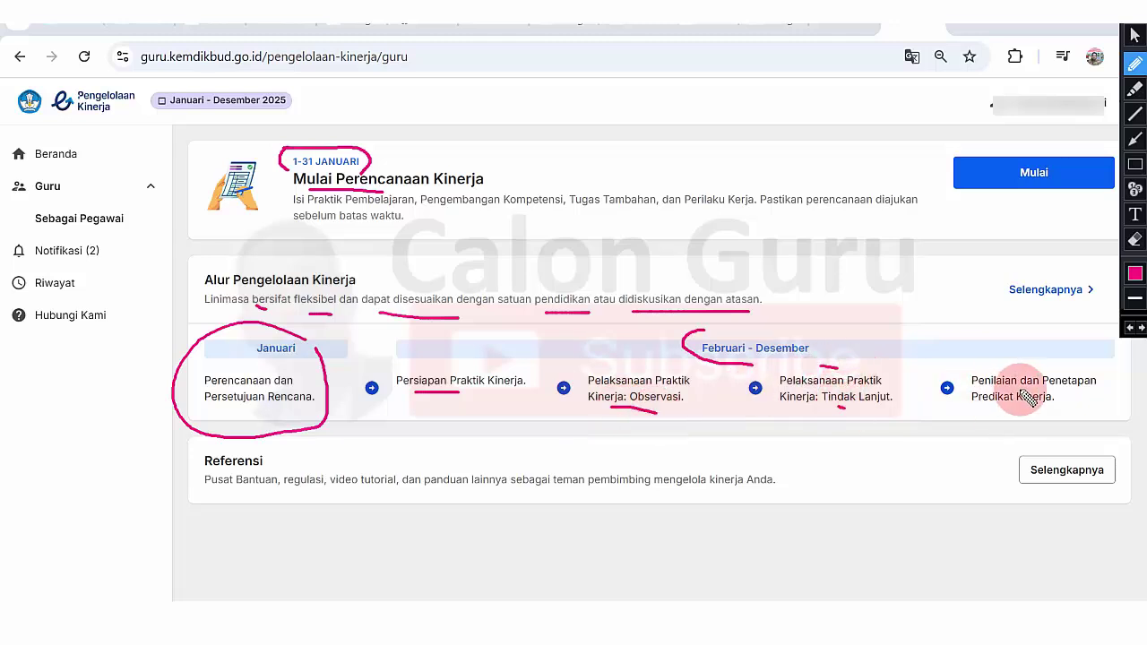
left_click_drag(989, 369, 1029, 368)
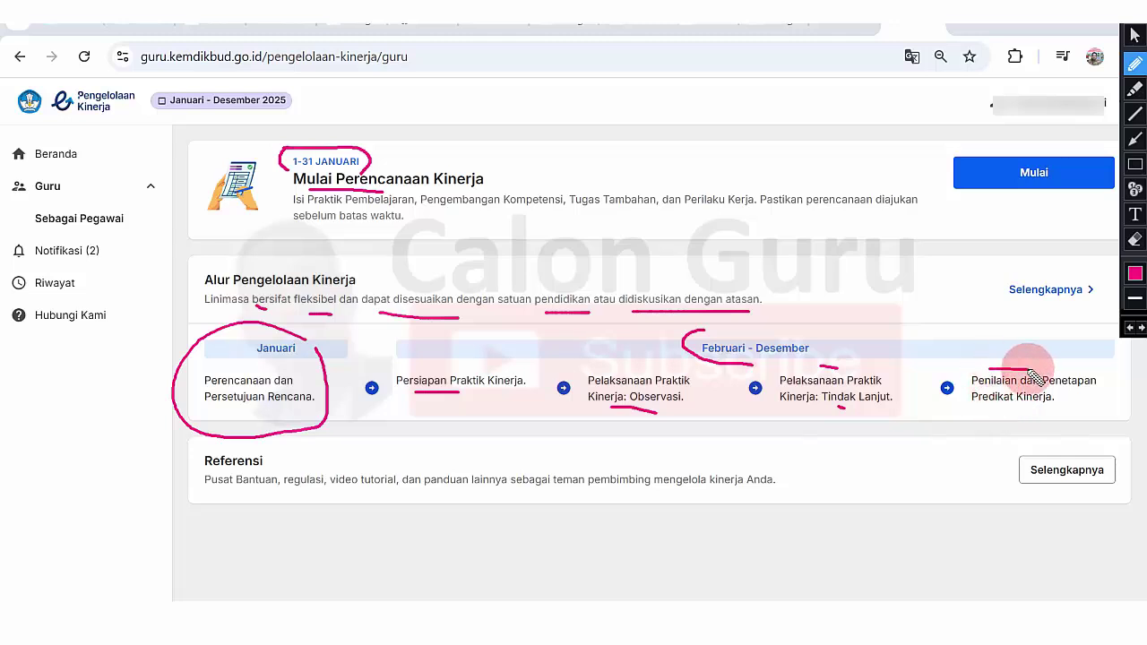
left_click_drag(1003, 409, 1018, 410)
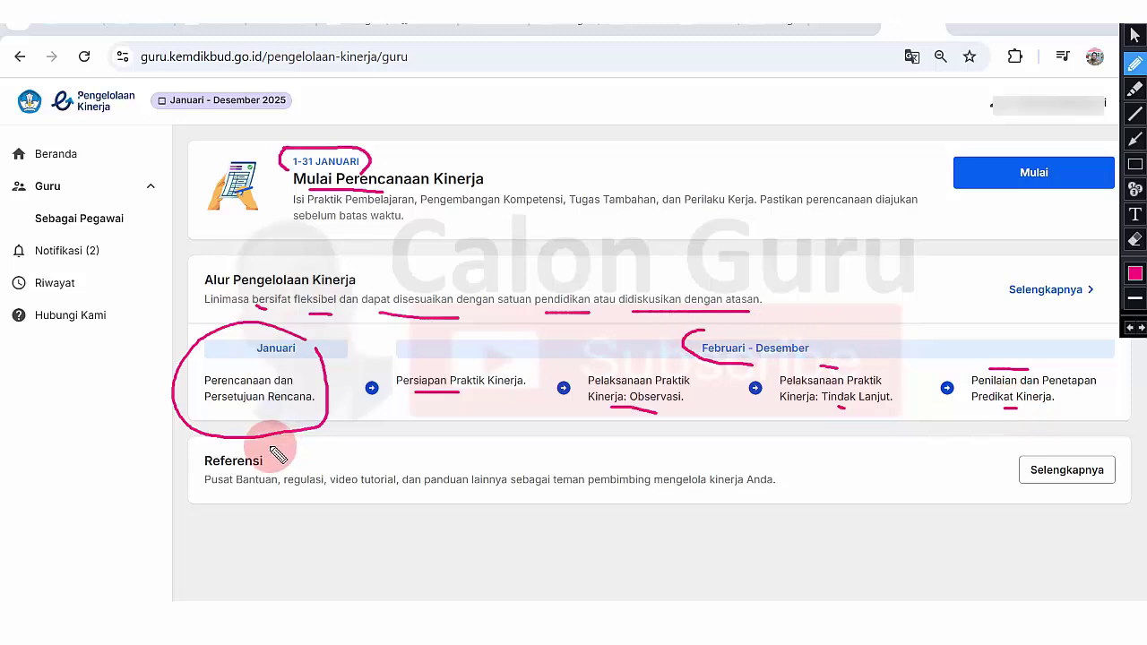
Step: Mark the Referensi section and its Selengkapnya option with the pink pen, and clear the pen marks from the screen
mouse_move(257, 445)
left_mouse_down()
mouse_move(182, 461)
mouse_move(231, 473)
left_mouse_up()
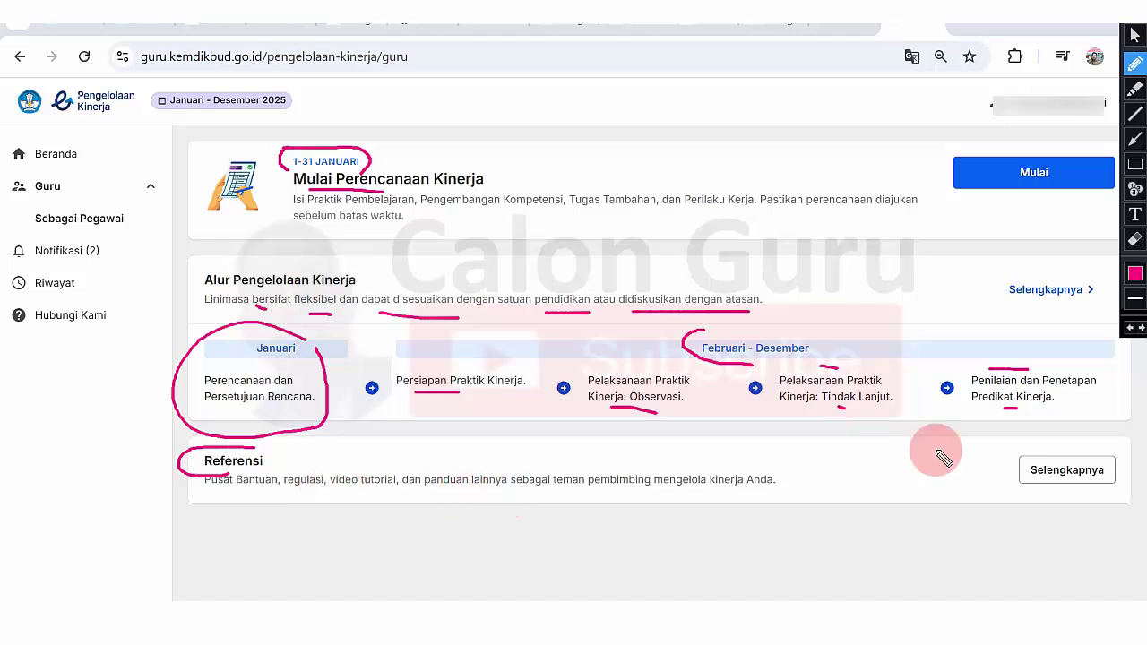
left_click_drag(1099, 445, 1023, 475)
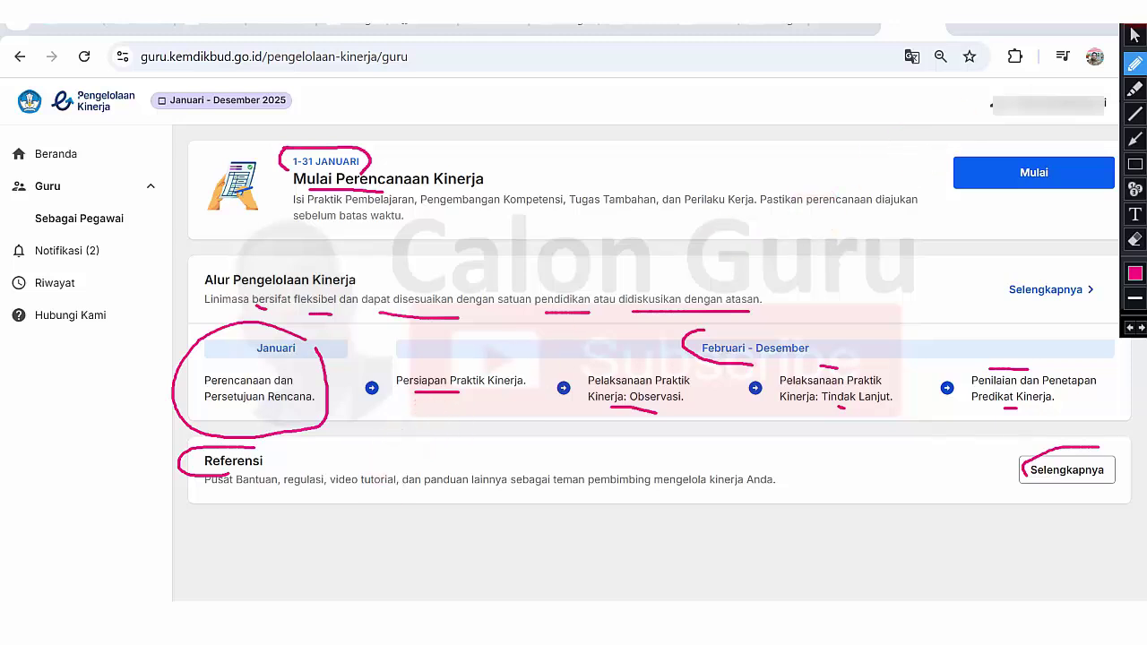
key("Escape")
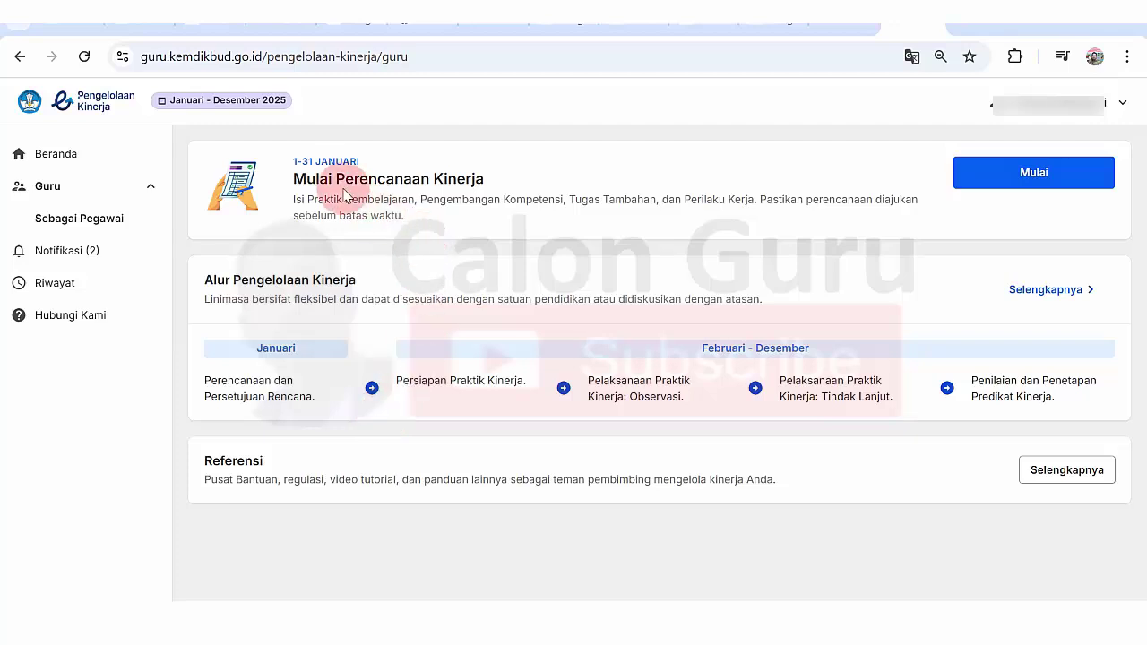
Step: Start the Perencanaan Kinerja and review the Jenjang Jabatan notice and the personal data fields under Cek data diri Anda
left_click(1024, 183)
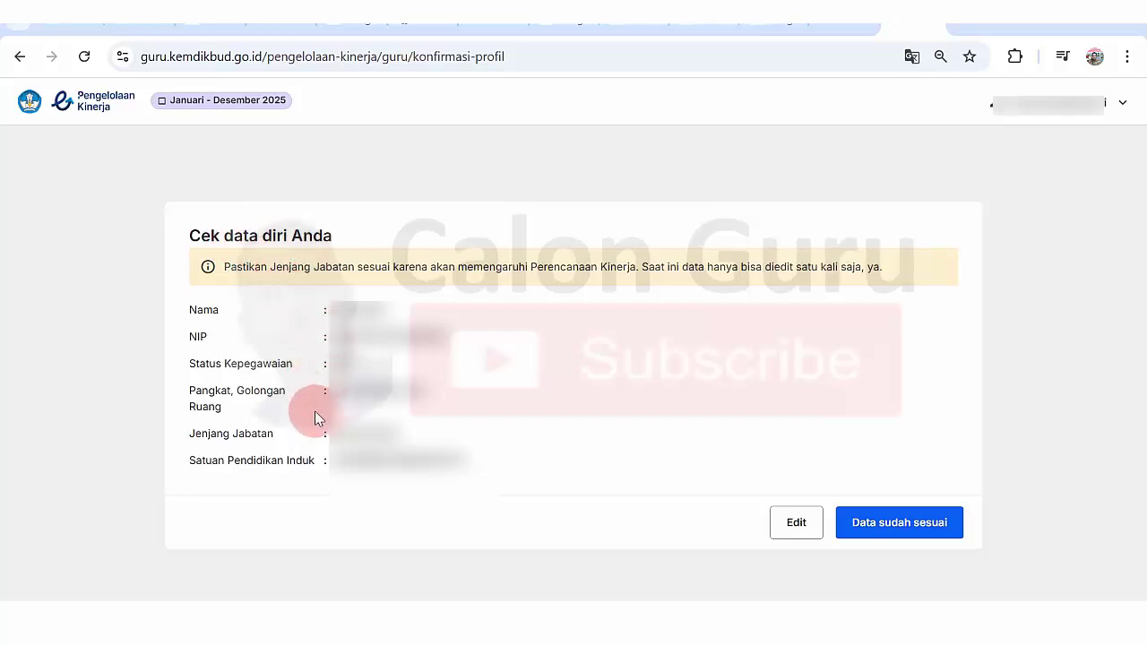
left_click_drag(201, 239, 823, 279)
left_click(284, 244)
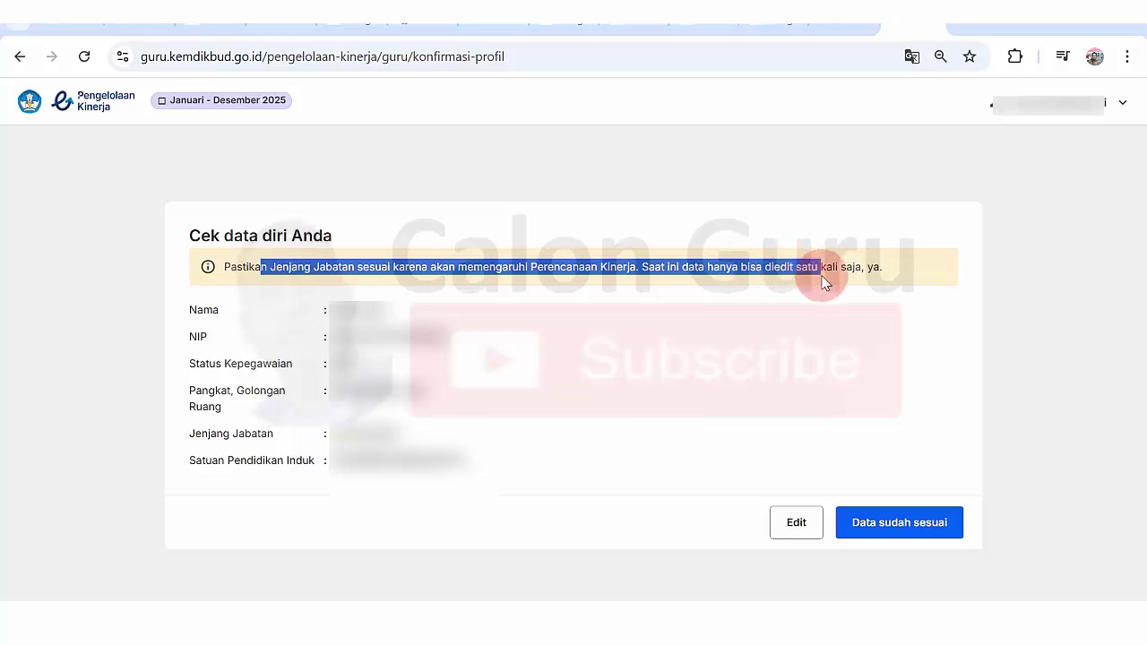
left_click(868, 272)
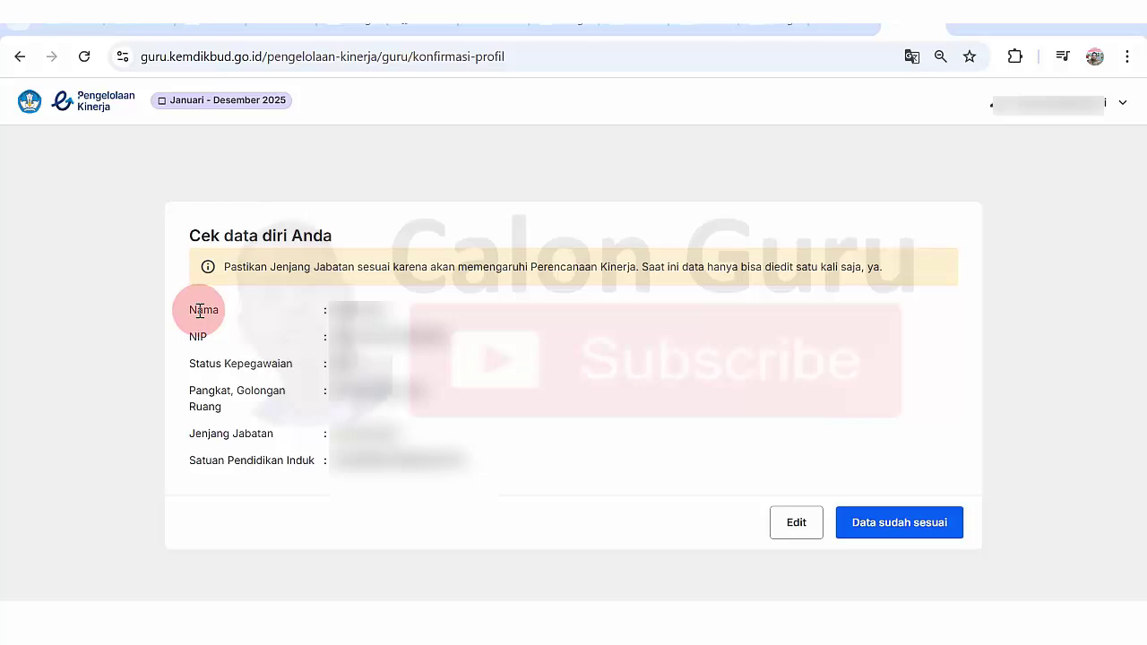
left_click_drag(199, 310, 281, 312)
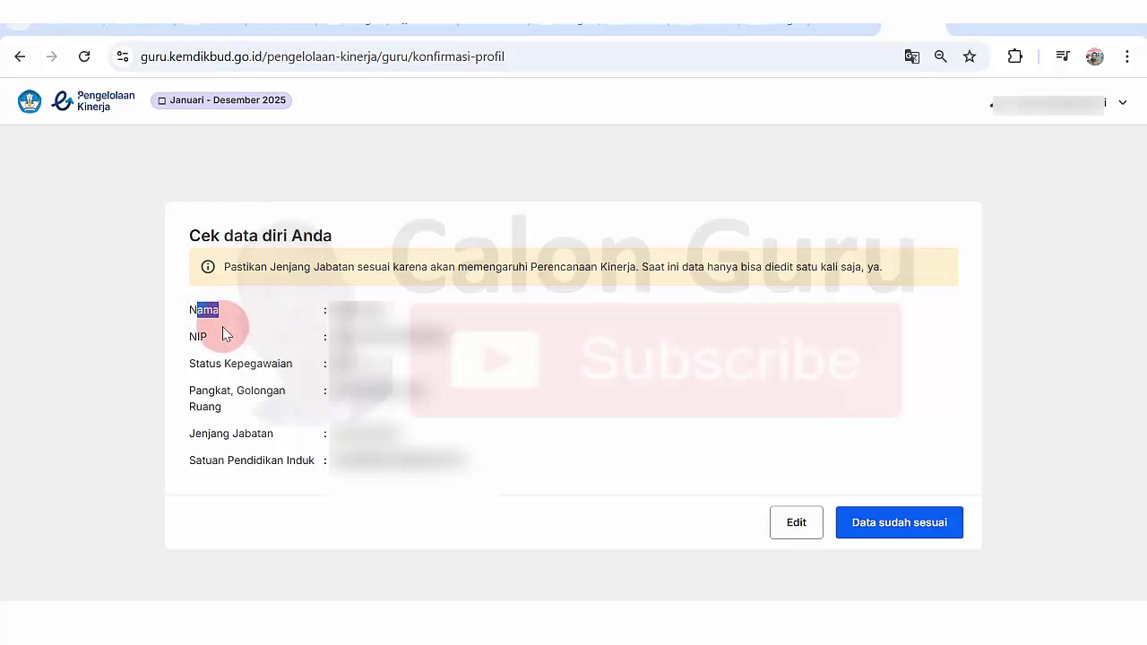
left_click(242, 394)
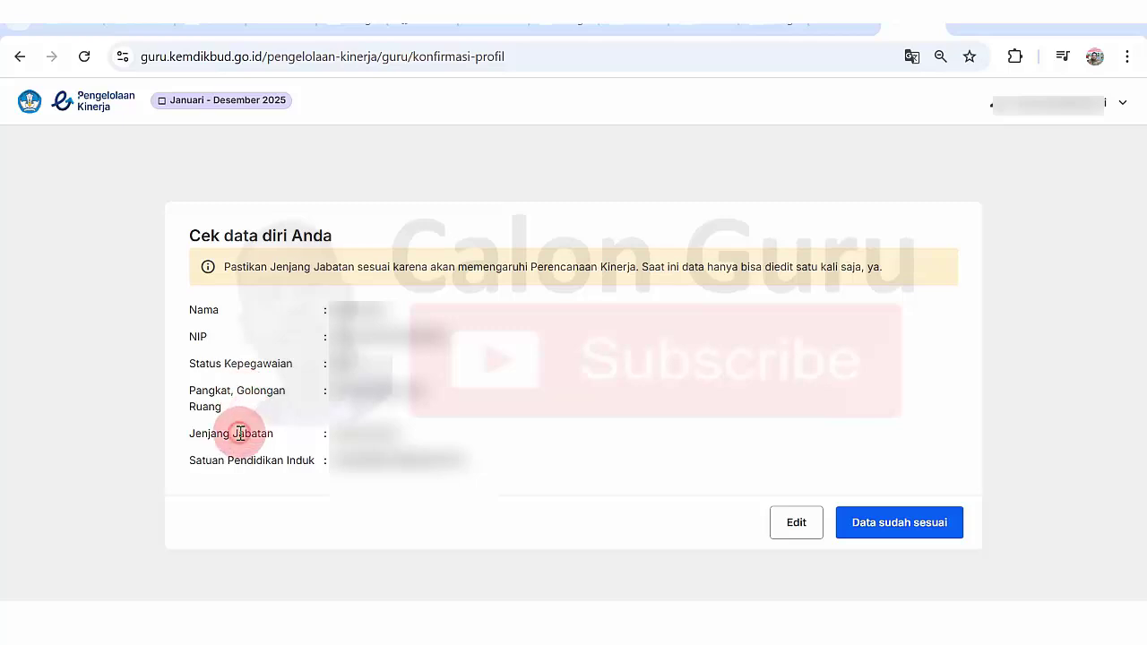
left_click_drag(240, 455, 245, 458)
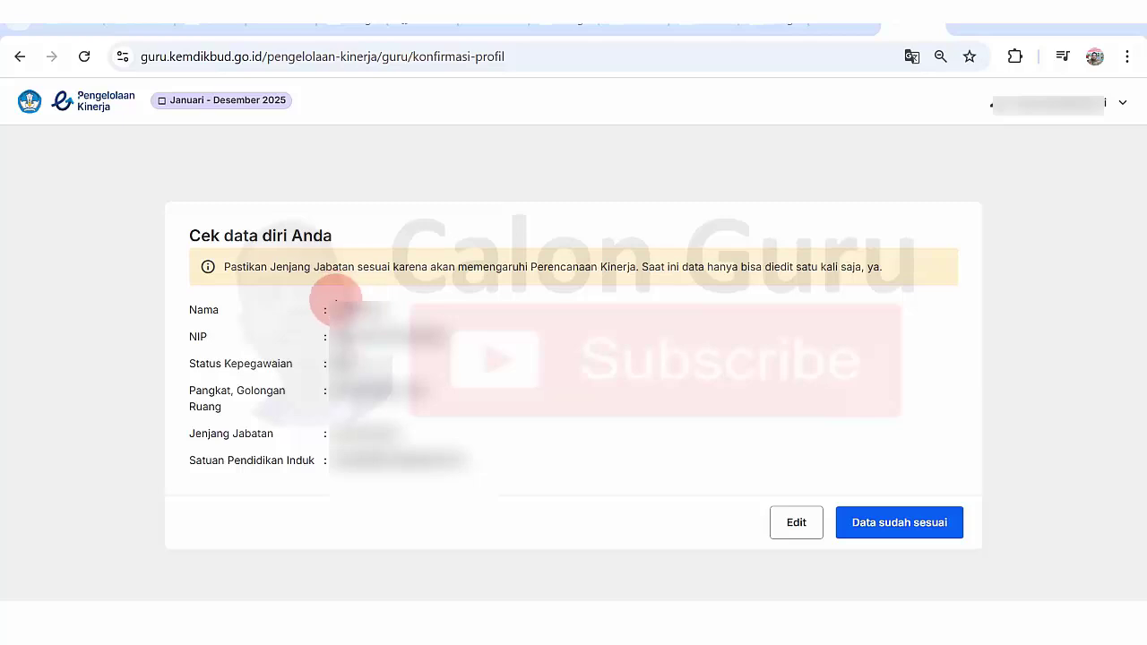
Step: Open the personal data for editing and look at the available Jenjang Jabatan and Pangkat, Golongan Ruang options
left_click(795, 522)
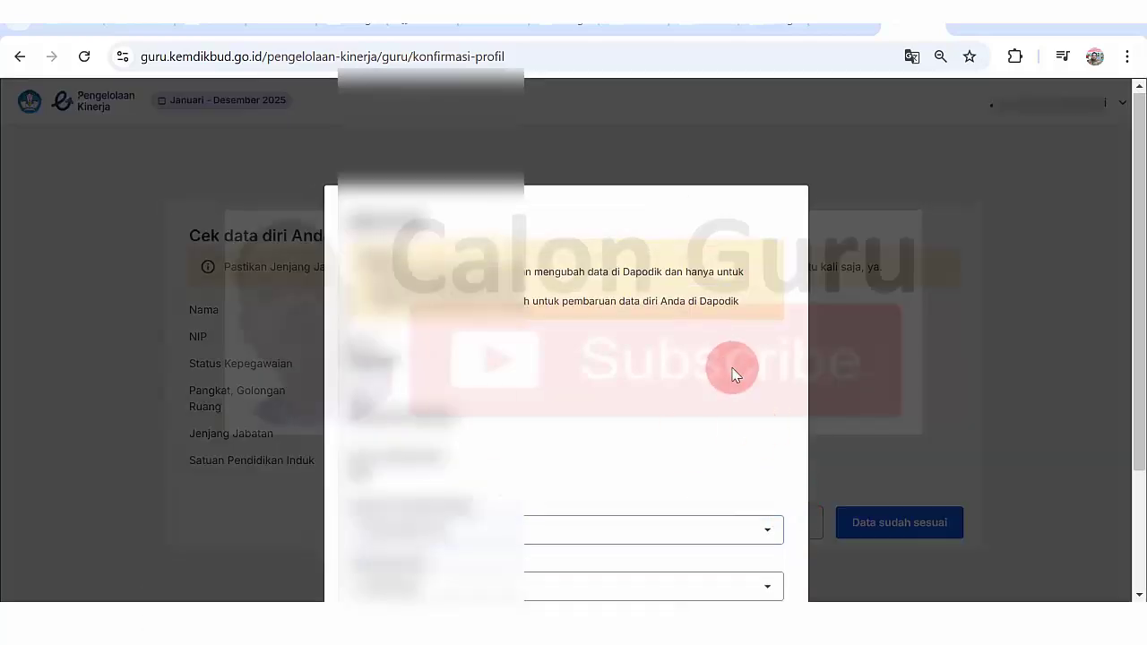
scroll(734, 373, "down", 2)
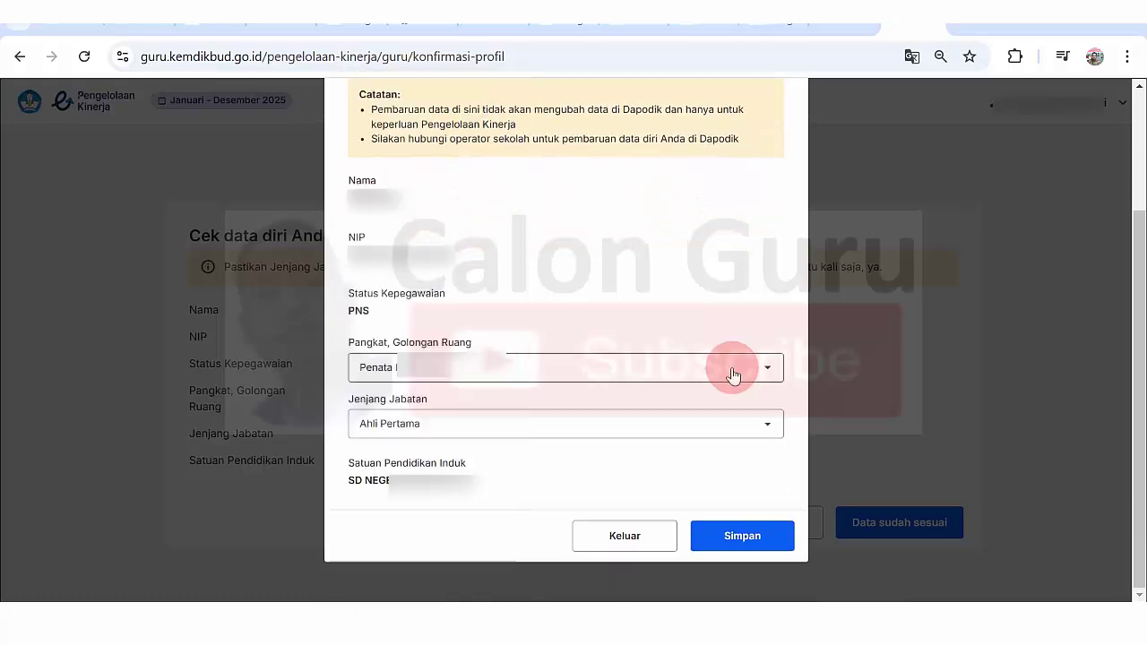
left_click(768, 427)
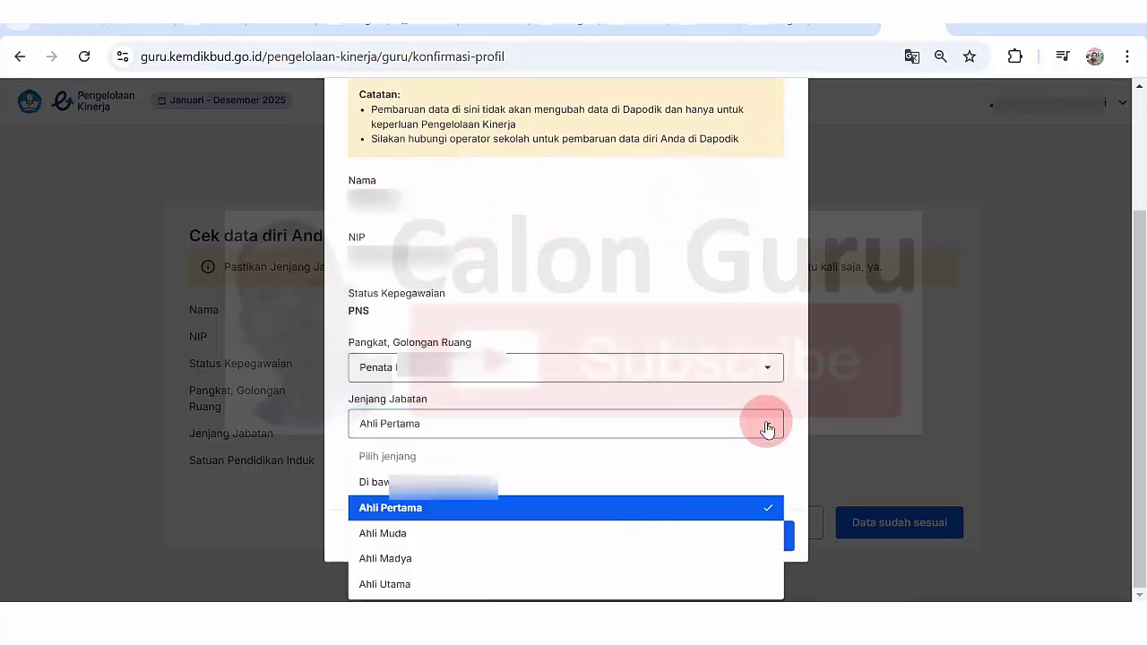
left_click(751, 296)
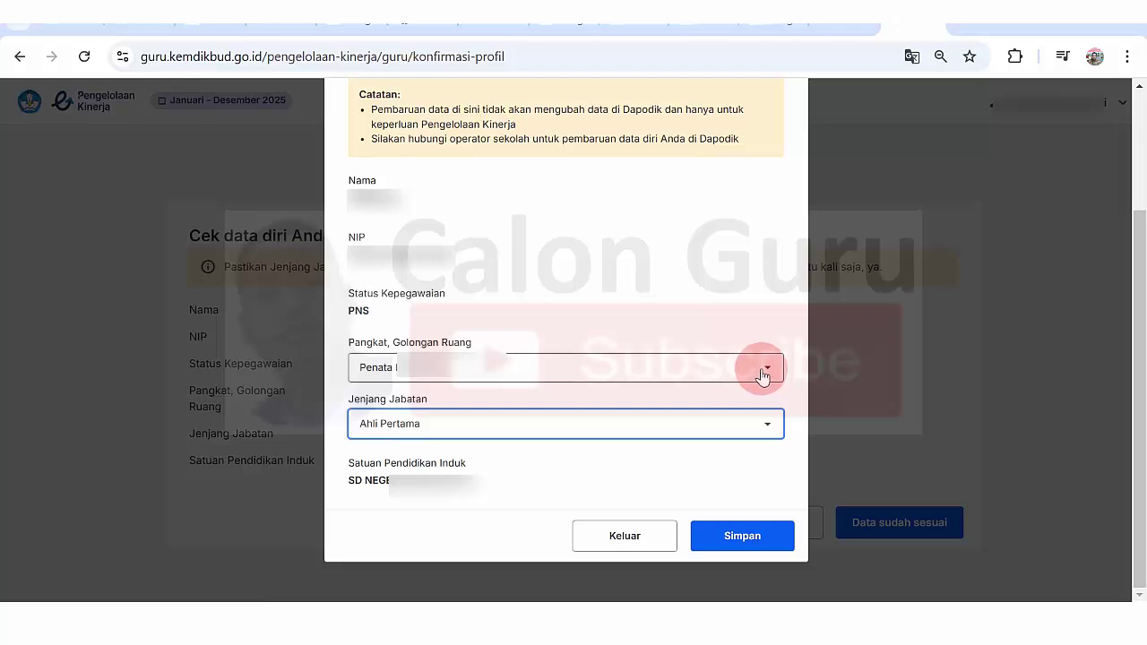
left_click(760, 368)
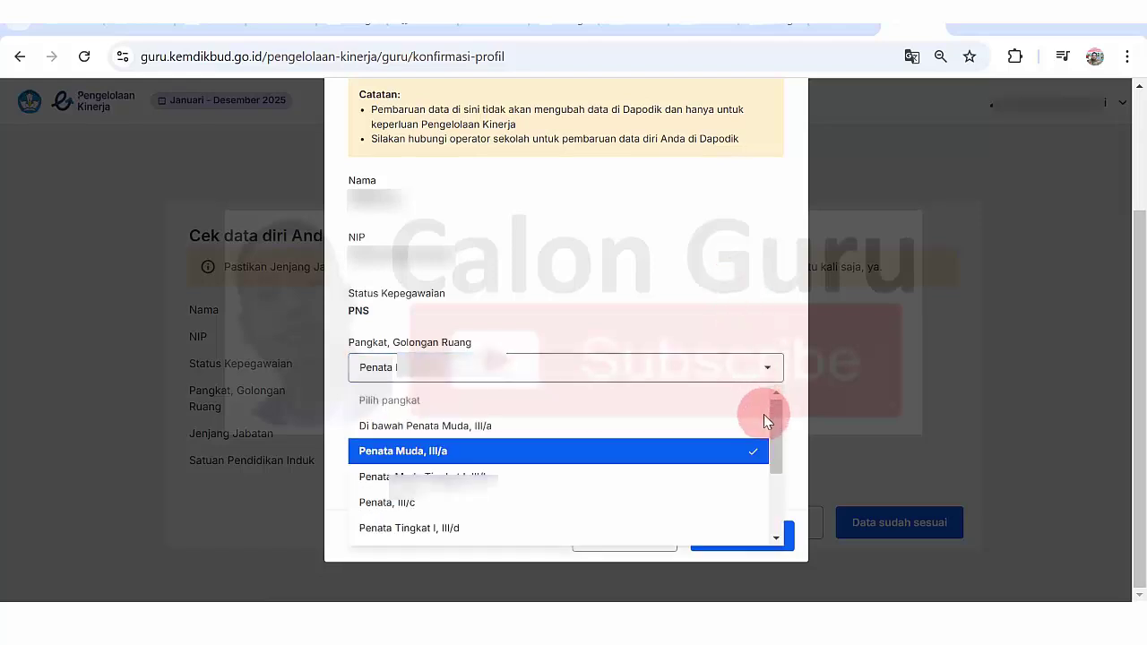
left_click_drag(779, 418, 778, 369)
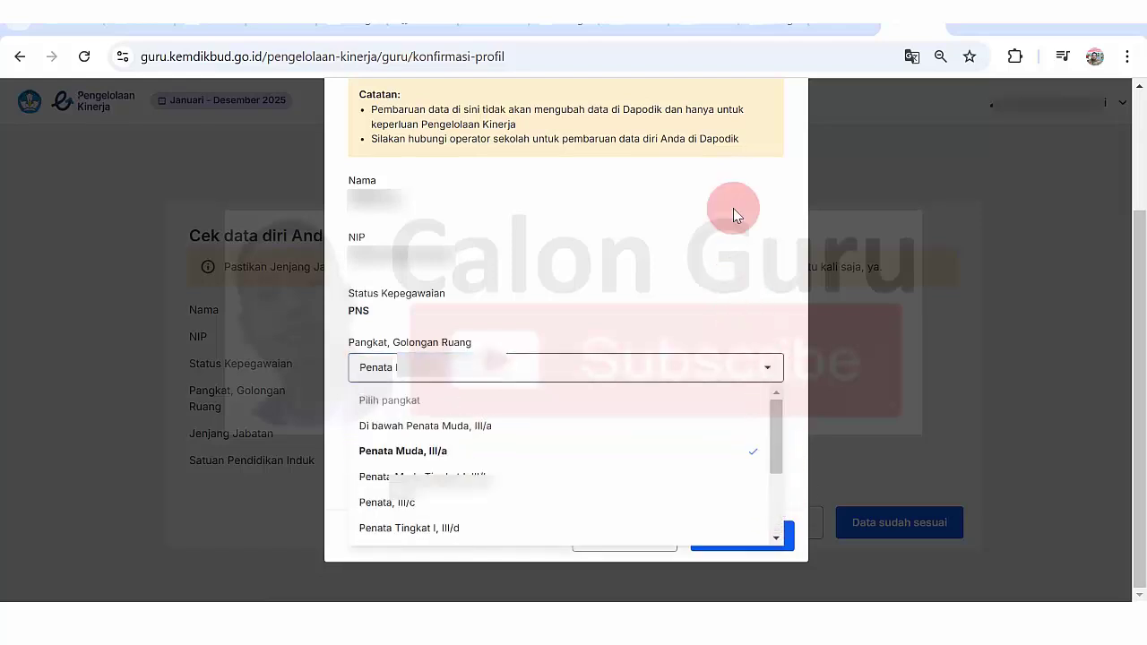
left_click(728, 189)
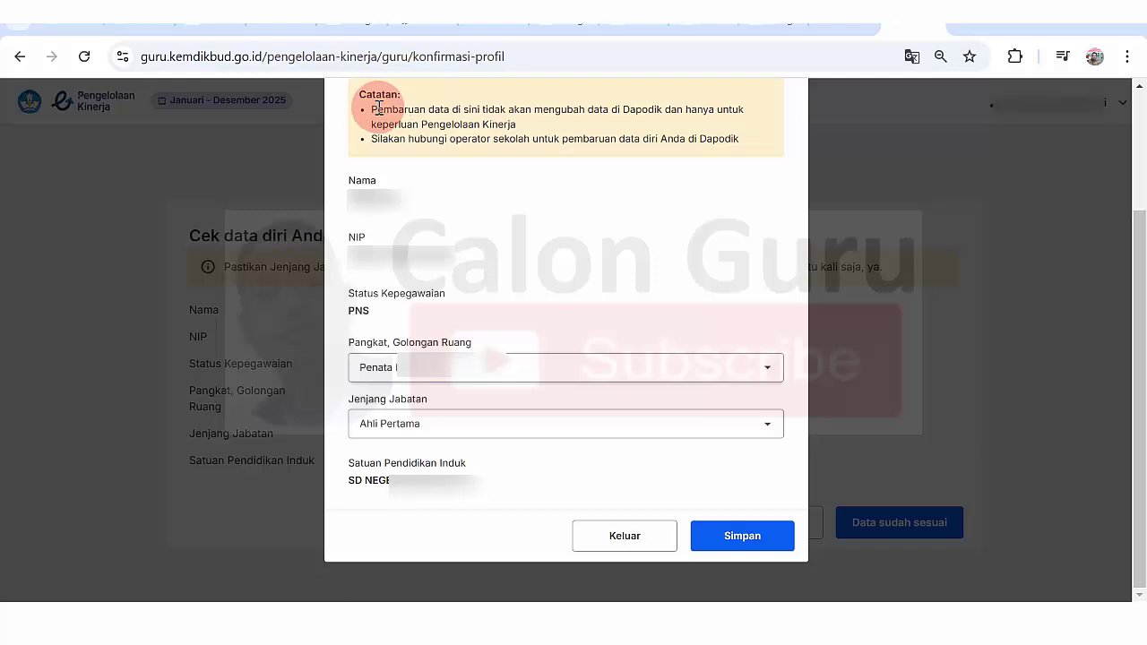
Step: Read the Catatan about updates not affecting Dapodik, and save the personal data with its current selections
left_click_drag(378, 106, 485, 128)
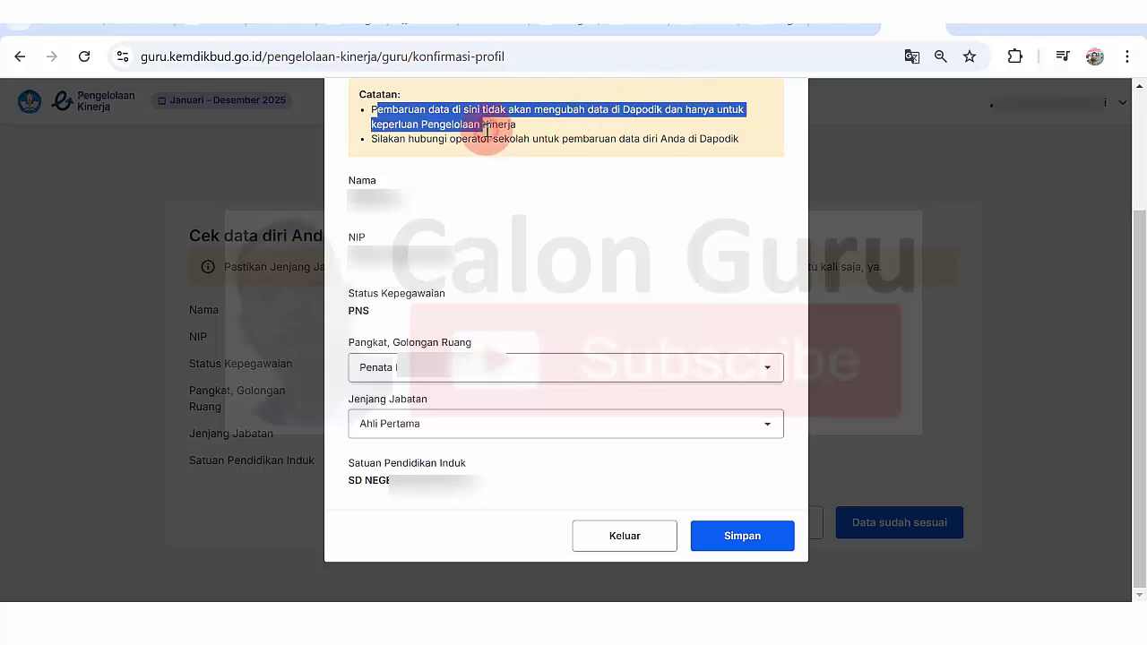
left_click(603, 134)
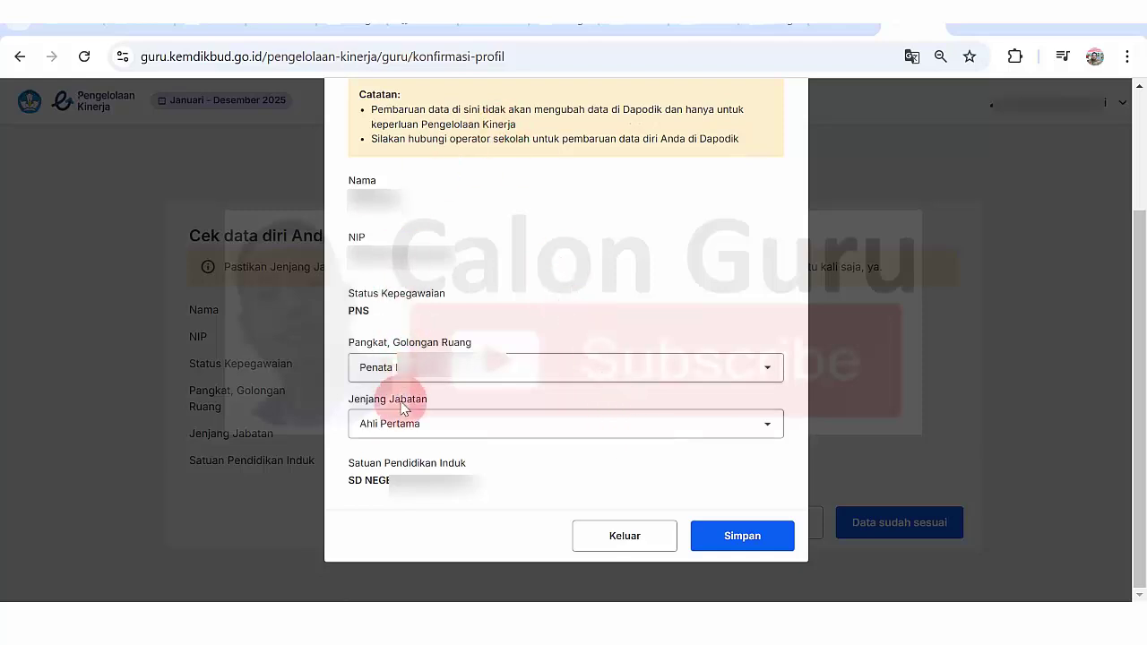
left_click(740, 532)
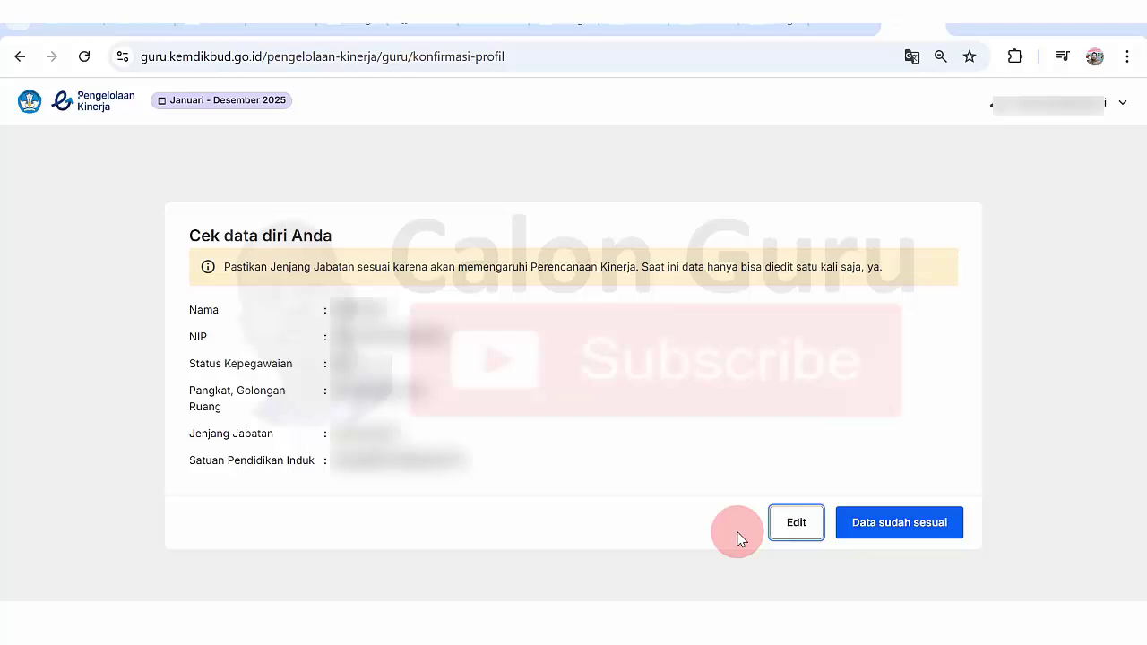
Step: Confirm that the personal data is correct and proceed to the Perencanaan Kinerja form
left_click(534, 348)
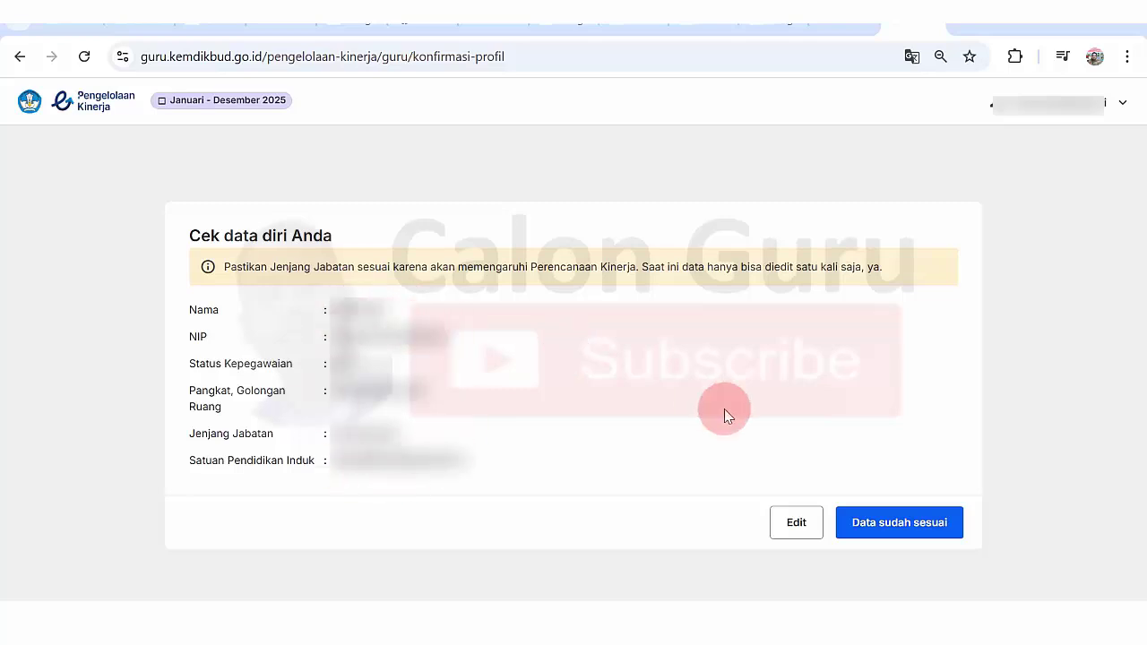
left_click(881, 526)
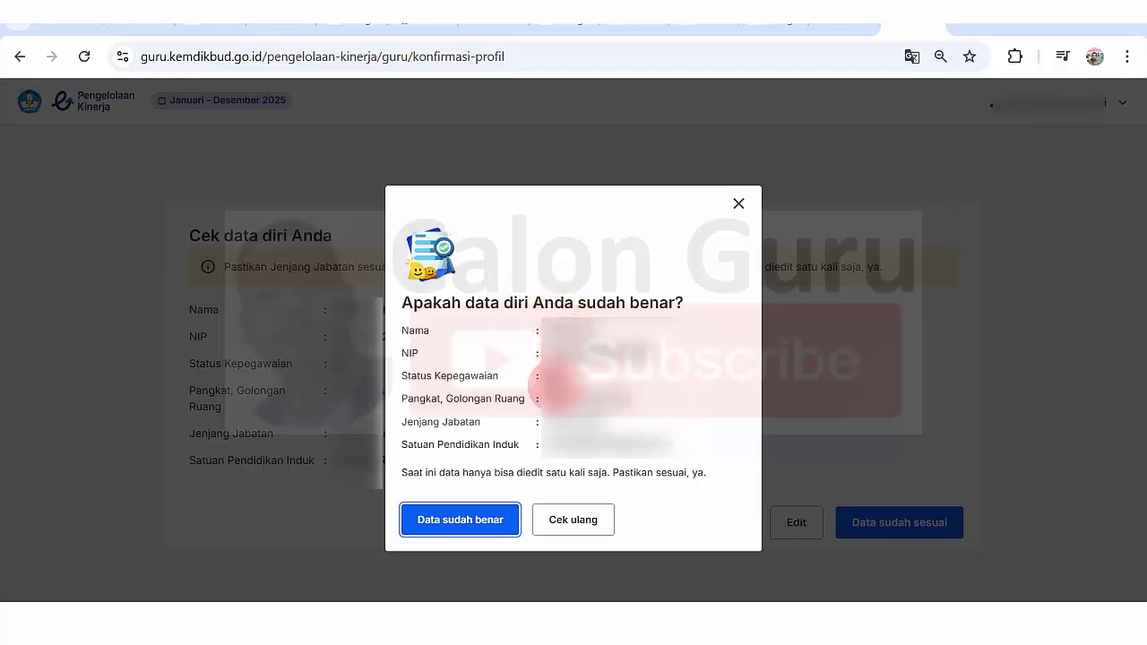
left_click(475, 527)
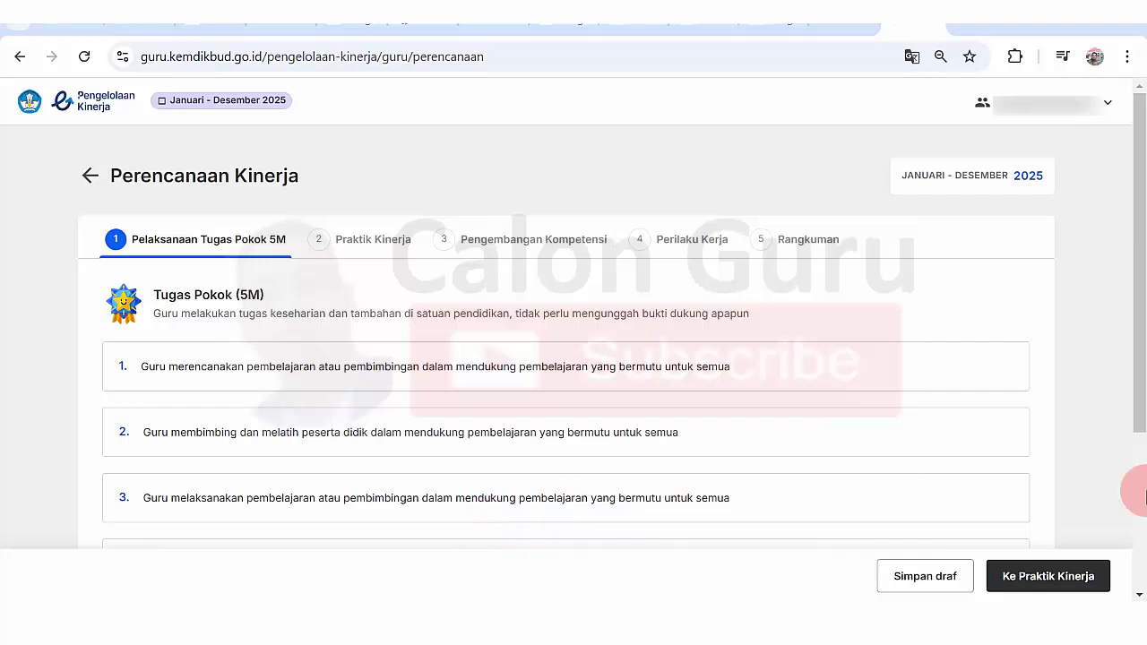
Step: Look over the planning stages and read the Tugas Pokok (5M) description about uploading supporting evidence
left_click_drag(1134, 325, 1144, 350)
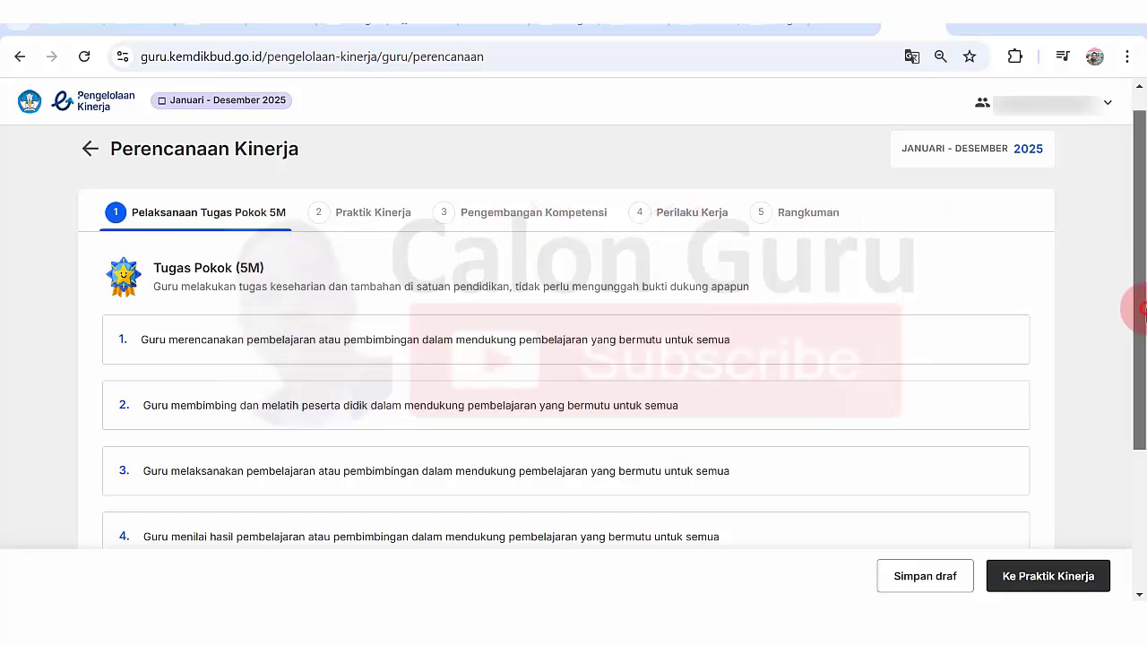
left_click_drag(1135, 307, 1134, 246)
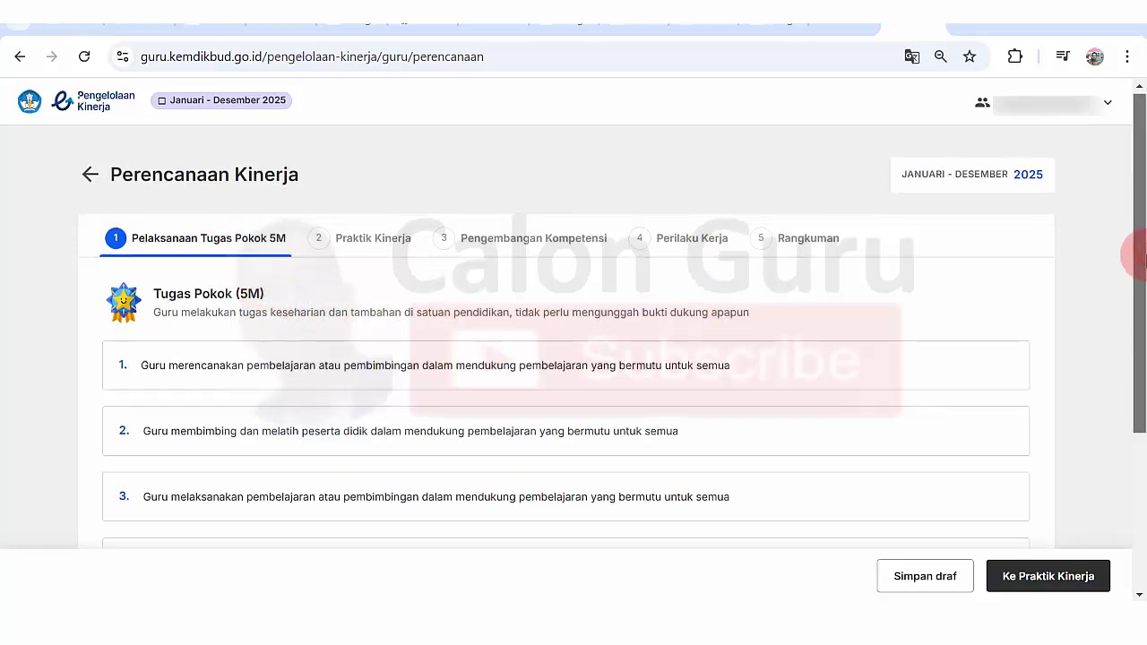
left_click_drag(1135, 248, 1141, 336)
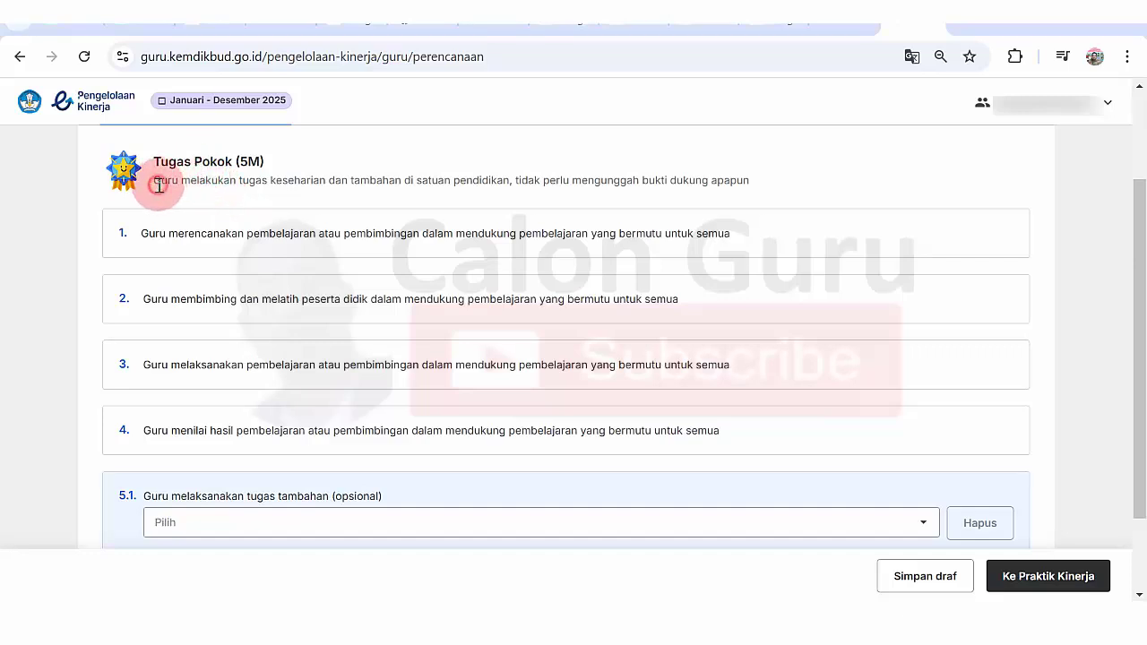
left_click_drag(158, 182, 749, 182)
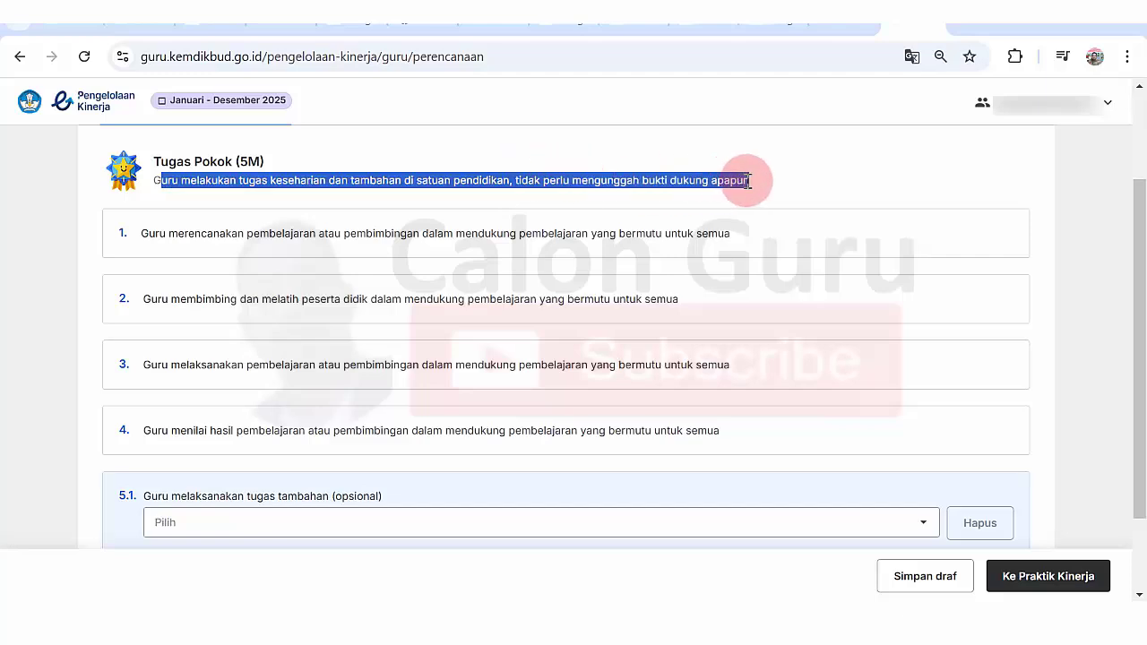
left_click(746, 179)
Step: Read the four main teacher duties under Tugas Pokok (5M) and look at the optional additional duty in item 5.1
left_click_drag(1142, 286, 1145, 305)
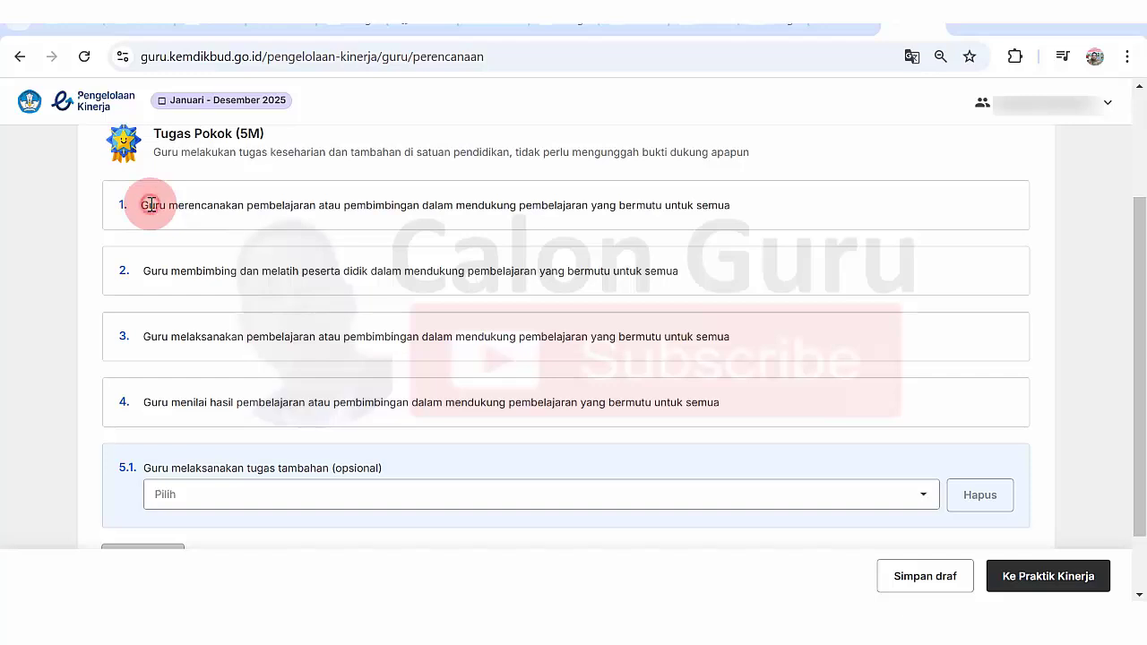
left_click_drag(150, 205, 681, 204)
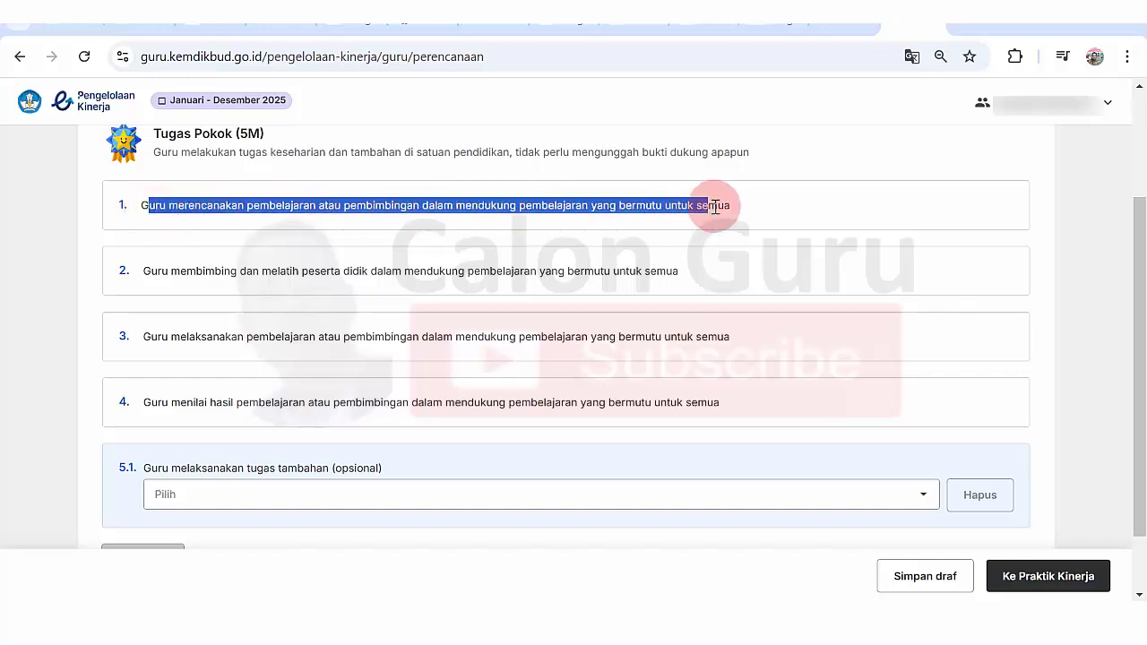
left_click(248, 188)
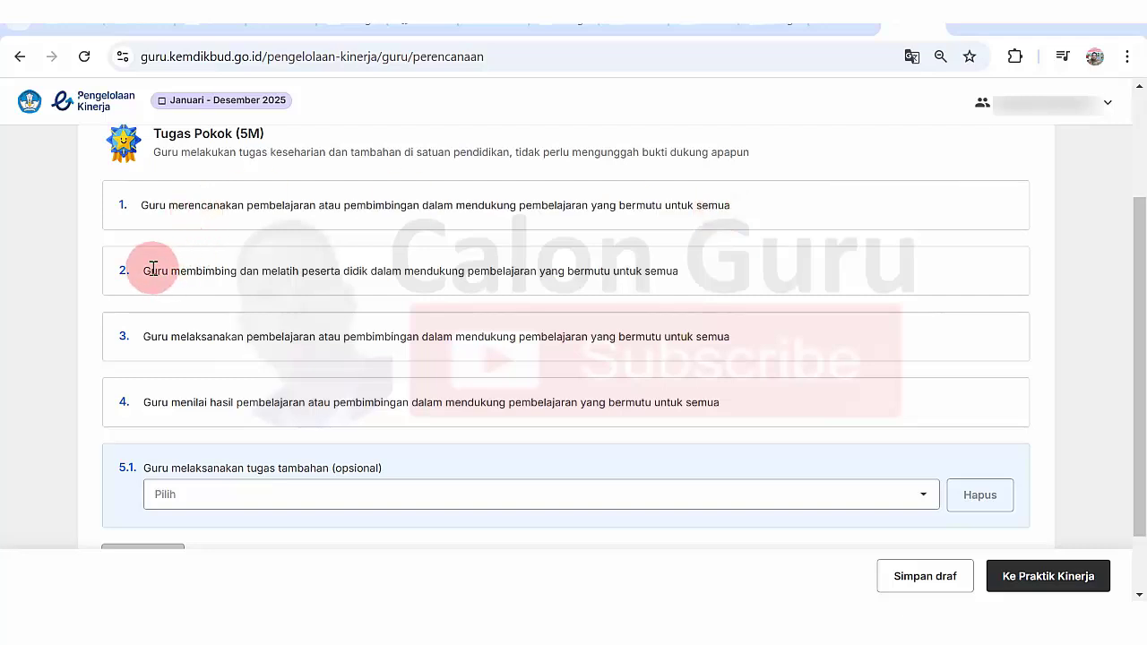
left_click_drag(153, 269, 661, 272)
left_click(660, 274)
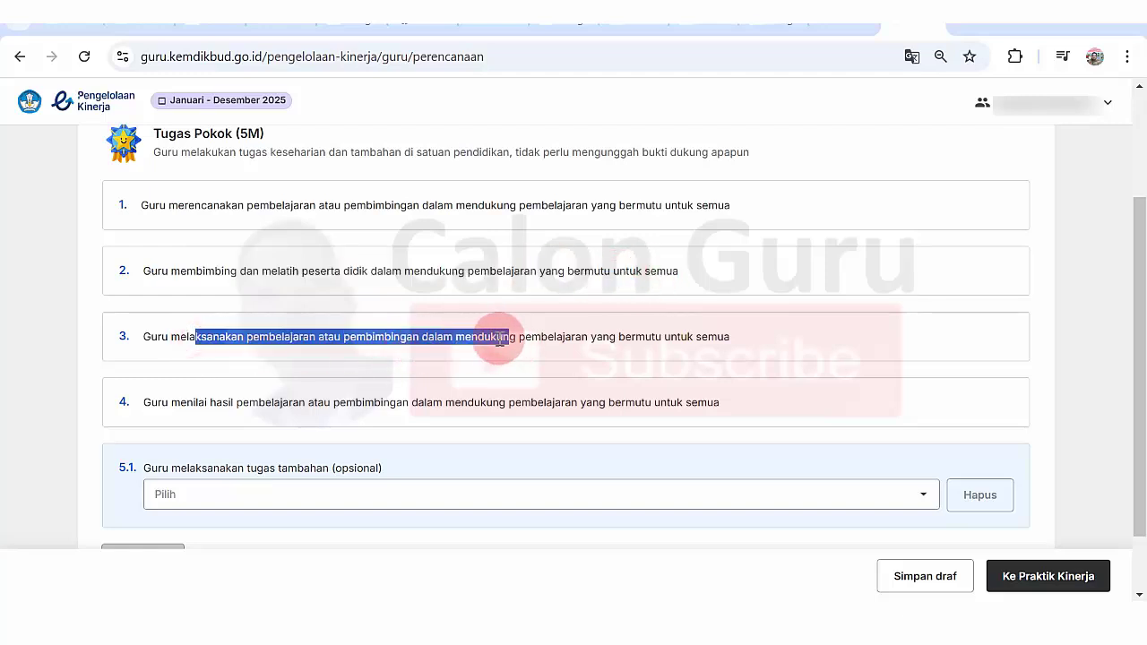
left_click_drag(499, 339, 559, 368)
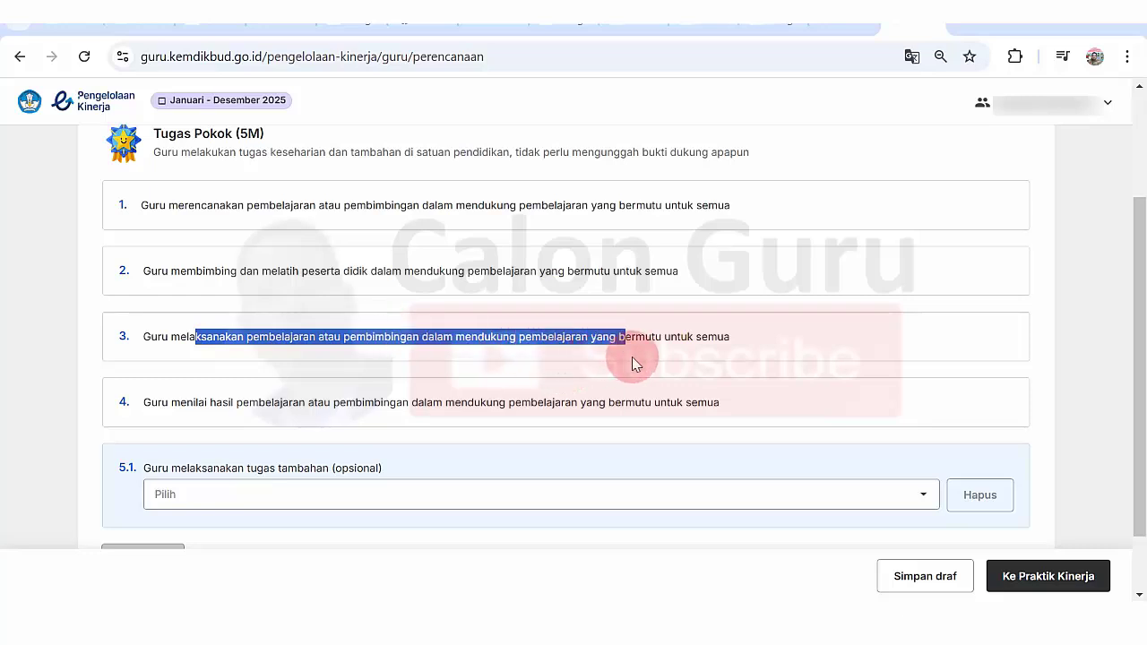
left_click(683, 344)
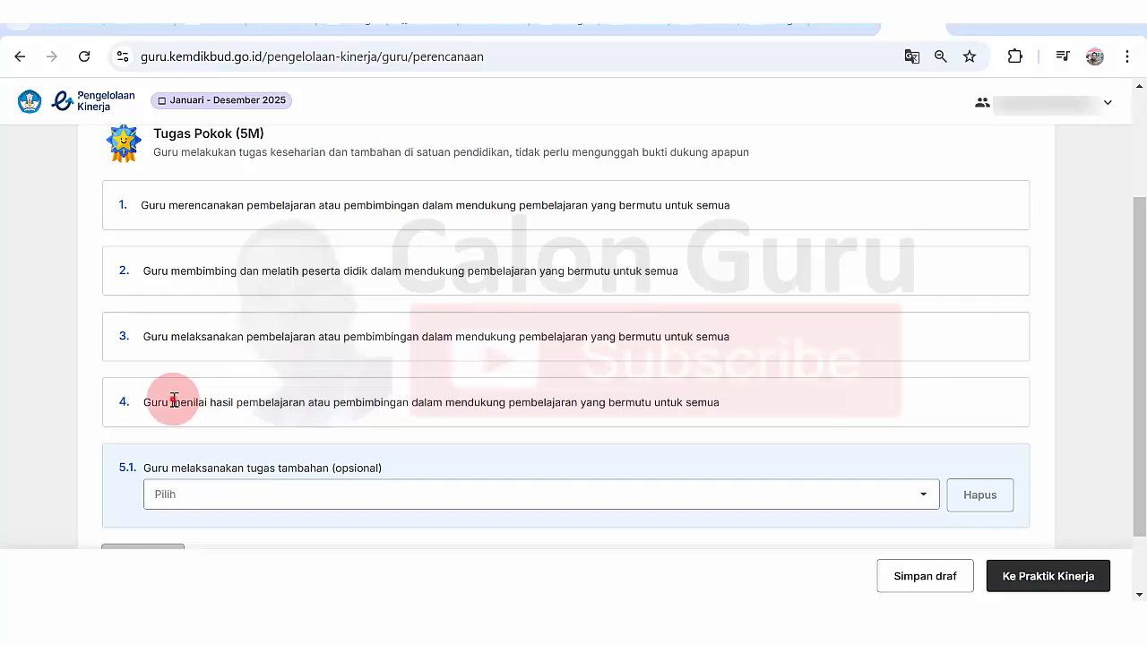
left_click_drag(174, 400, 624, 415)
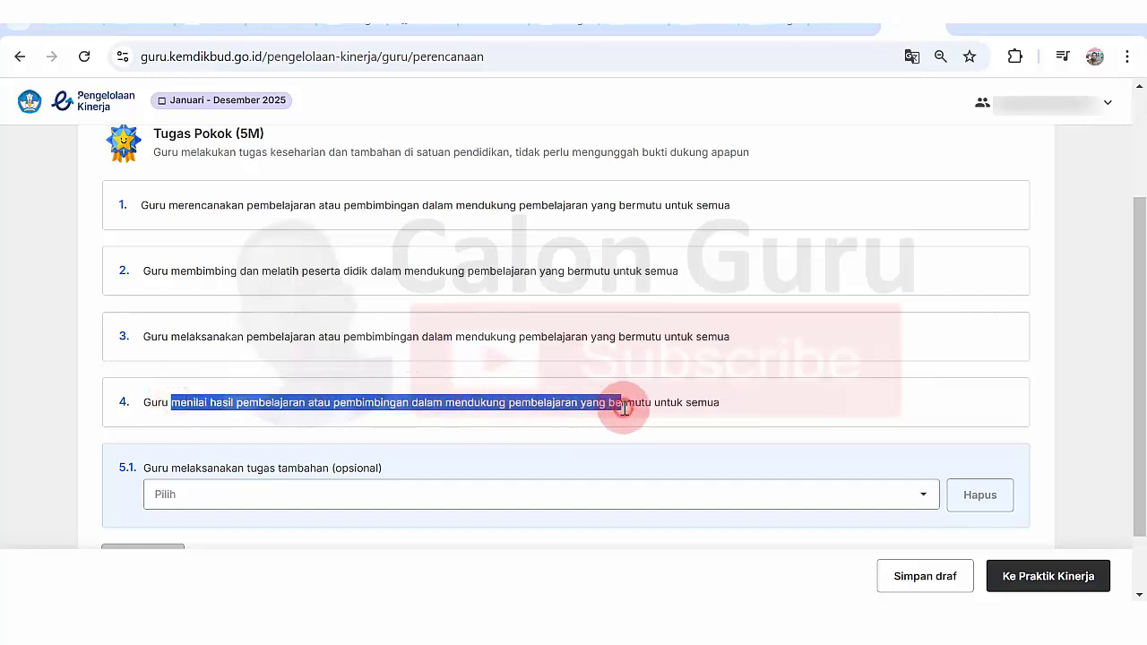
left_click(625, 409)
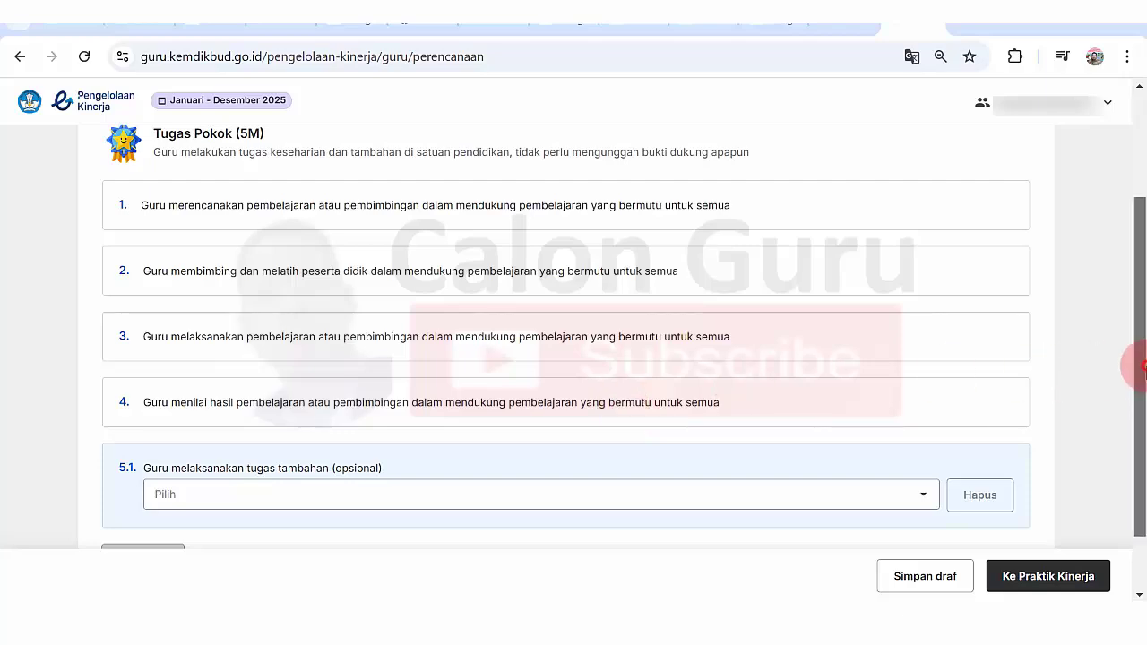
left_click_drag(1135, 364, 1129, 276)
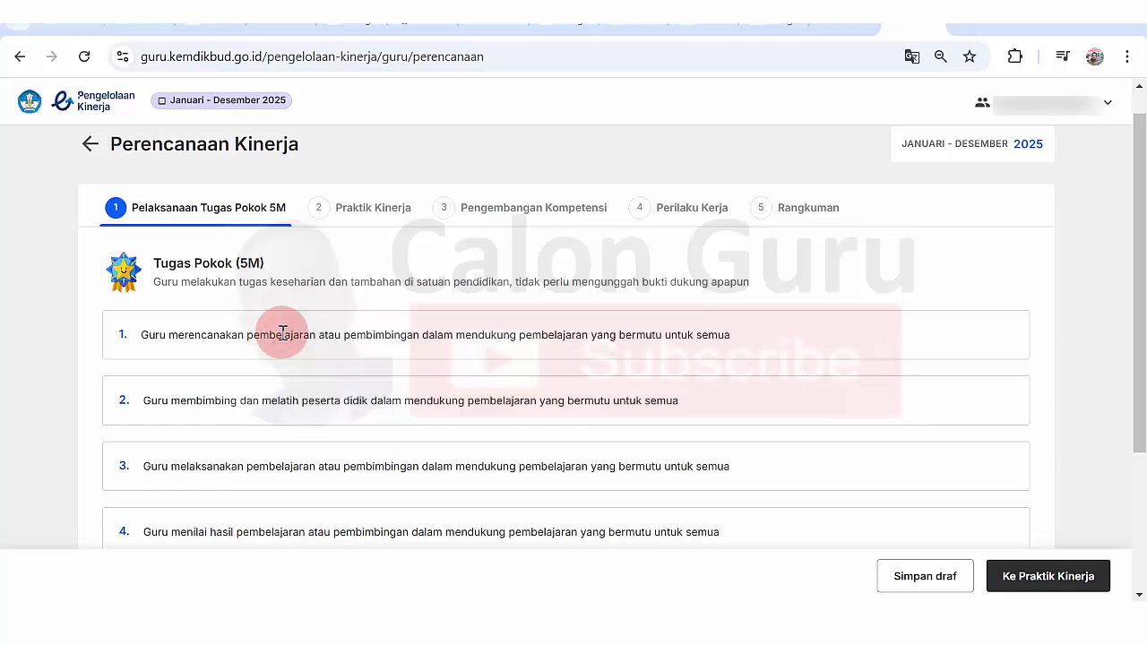
left_click_drag(1145, 231, 1131, 384)
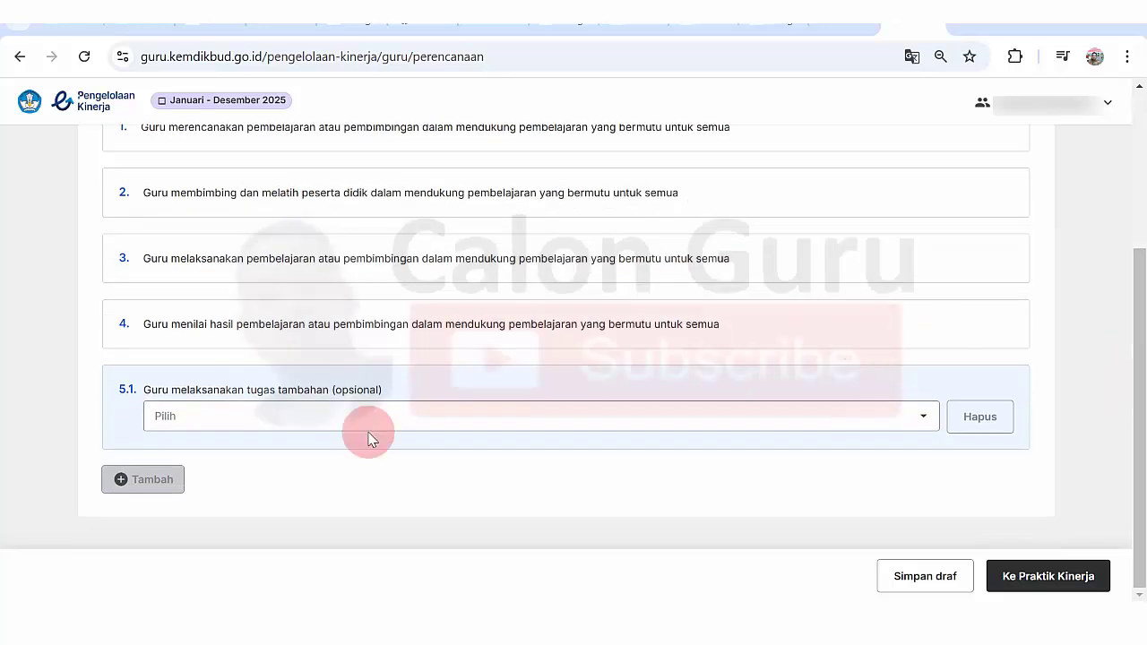